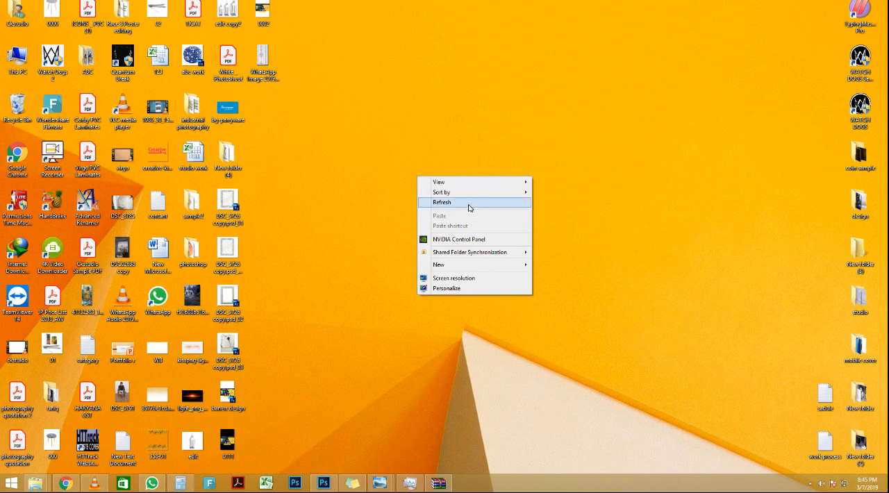
left_click(468, 202)
right_click(468, 204)
left_click(518, 230)
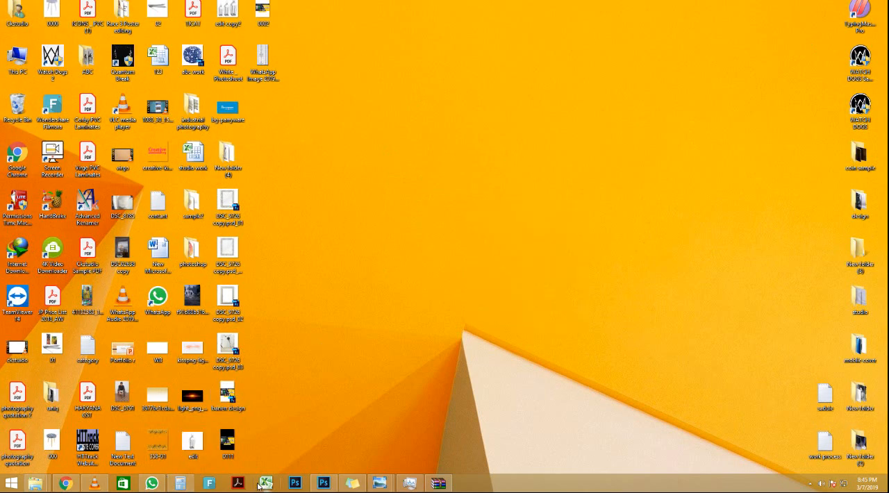
Step: Switch to Photoshop and bring up the Giants Tutorials (46).jpg fabric texture as its own document
left_click(316, 486)
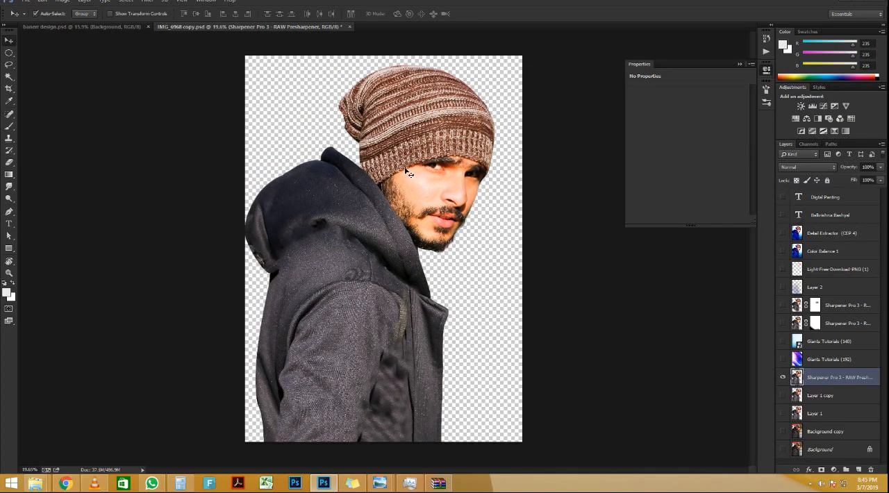
scroll(408, 172, "up", 1)
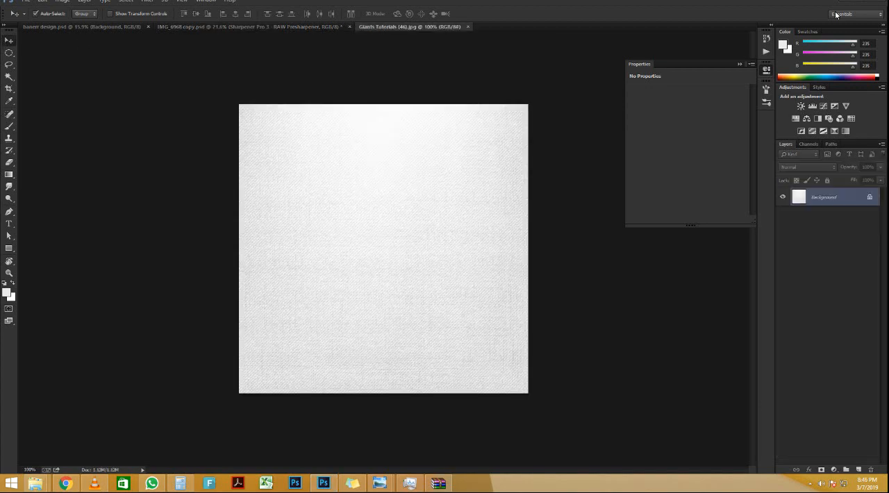
scroll(312, 263, "up", 3)
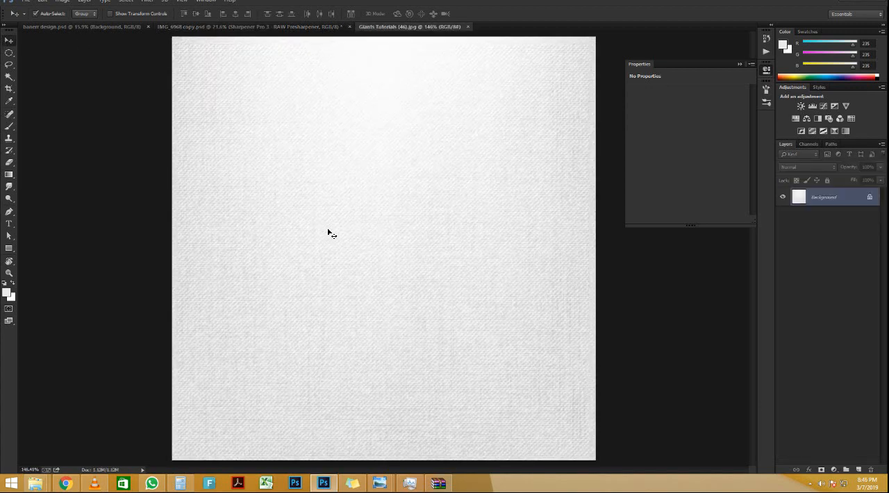
scroll(327, 233, "down", 1)
Step: Copy the man cutout from IMG_6968 copy.psd into the Giants Tutorials (46).jpg document and scale it to about 20%
left_click(274, 27)
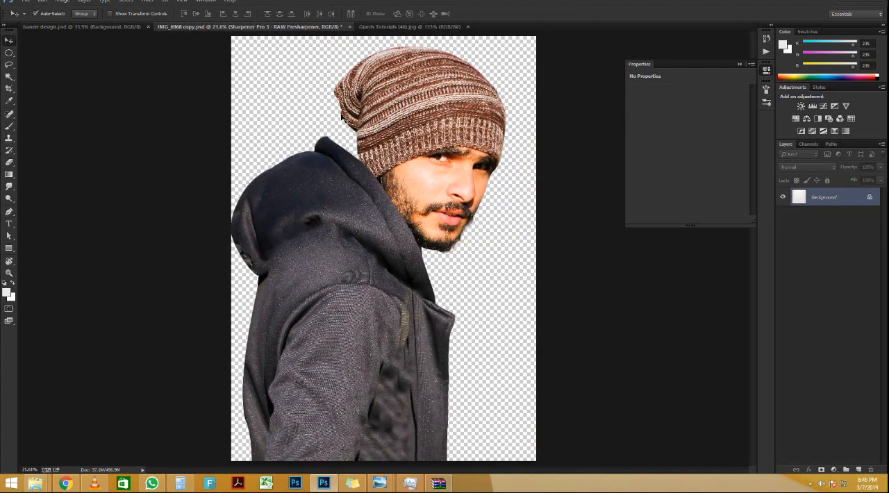
left_click_drag(389, 213, 418, 235)
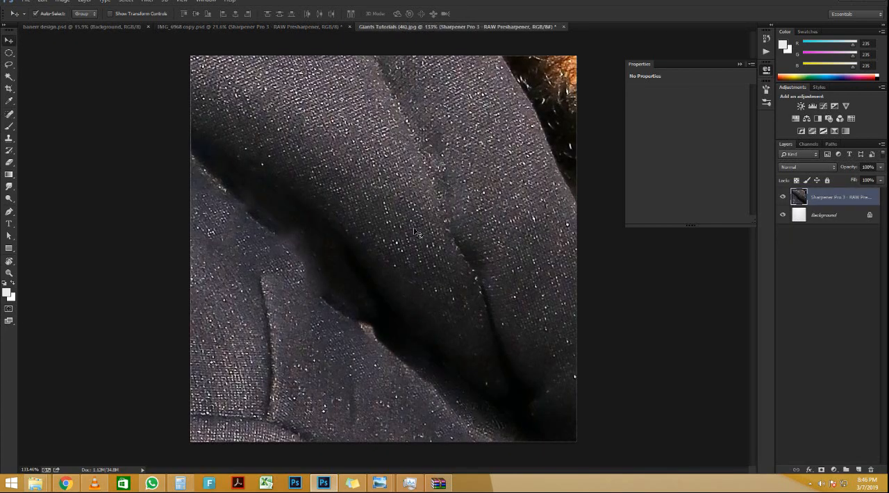
key("ctrl+t")
key("ctrl+0")
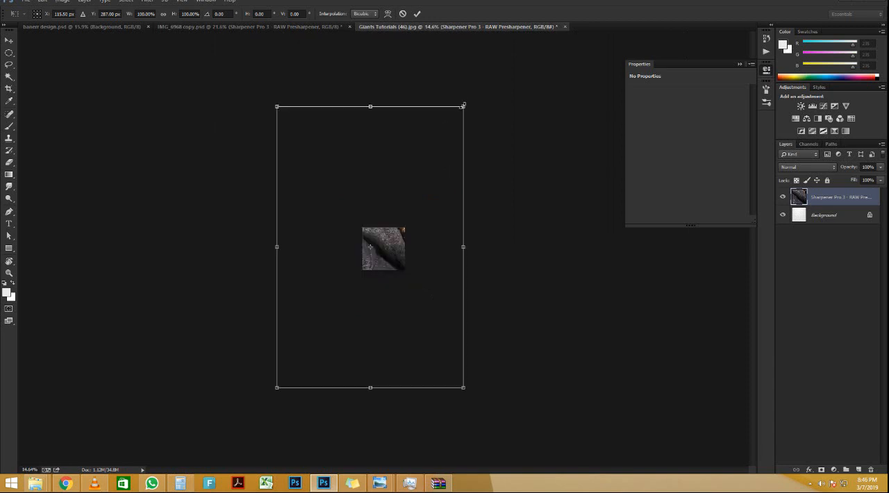
left_click_drag(463, 106, 374, 213)
scroll(378, 253, "up", 5)
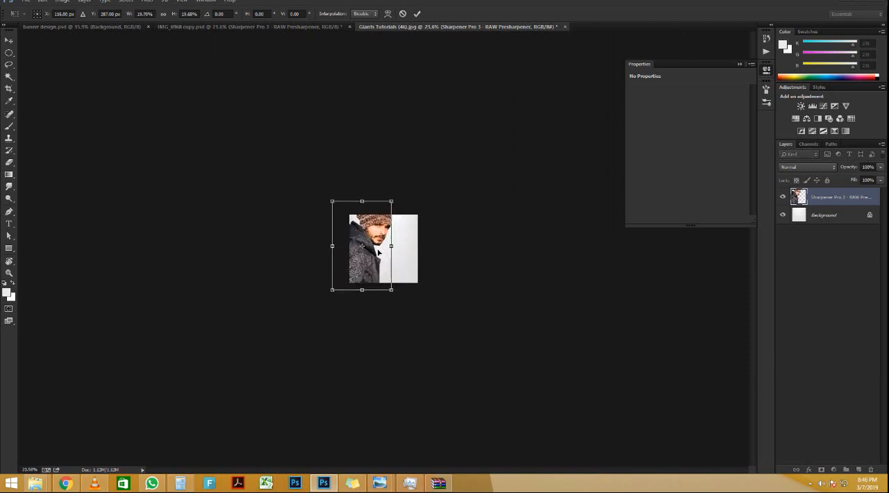
scroll(378, 253, "up", 8)
scroll(417, 109, "down", 1)
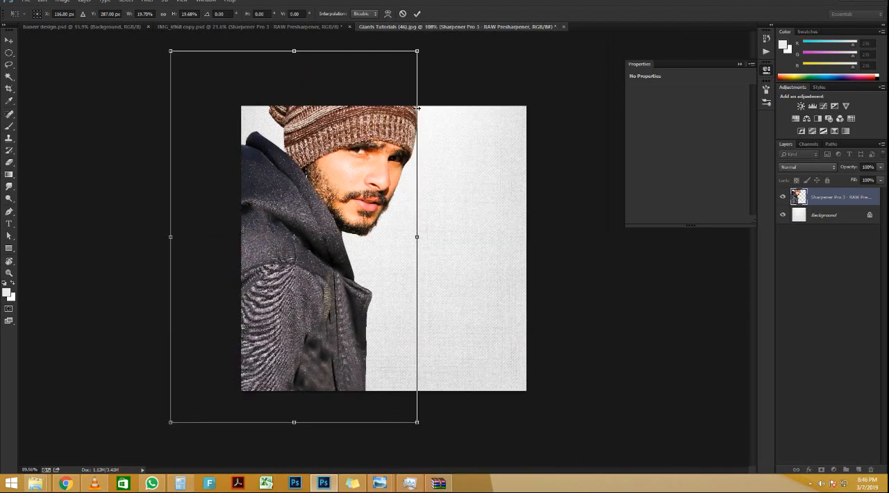
Step: Scale the man cutout down to about 9.7% and place it near the upper middle of the fabric texture
scroll(417, 108, "down", 2)
left_click_drag(409, 99, 382, 135)
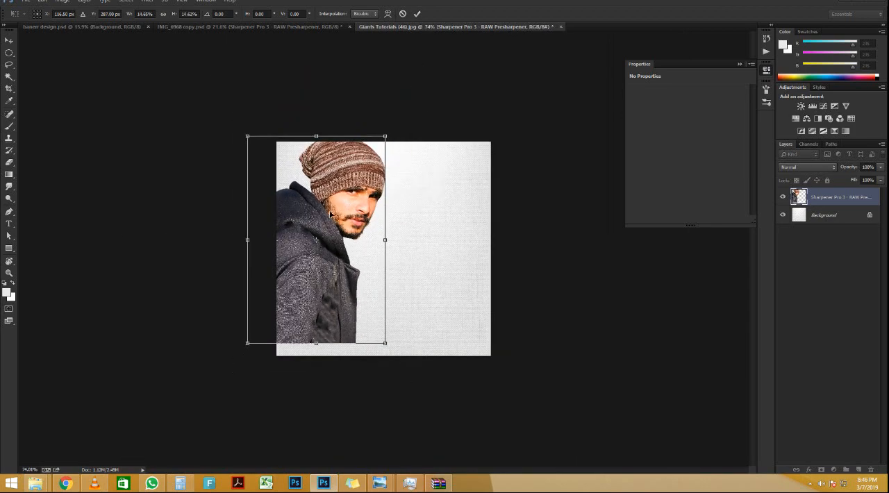
left_click_drag(330, 214, 391, 209)
scroll(391, 208, "up", 4)
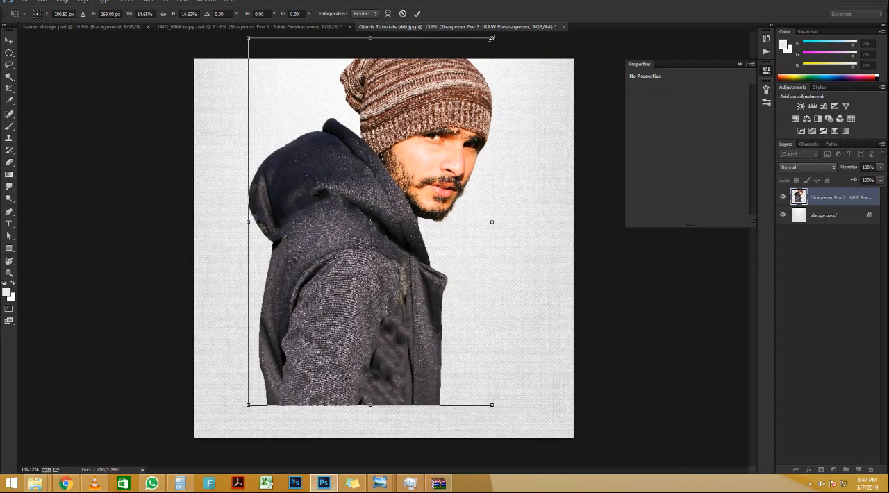
left_click_drag(492, 38, 450, 98)
left_click_drag(408, 178, 401, 145)
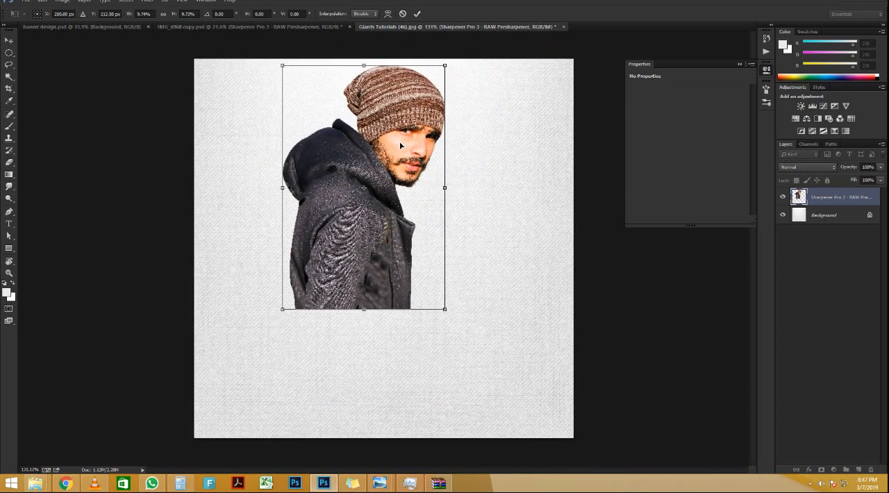
double_click(403, 144)
Step: Crop the texture document equally on both sides to a narrower portrait format, keeping its full height
key("c")
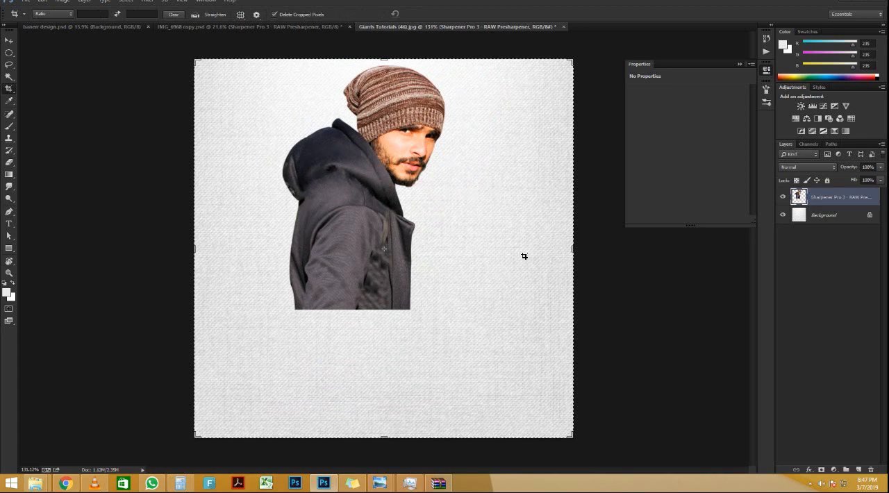
left_click_drag(570, 245, 511, 245)
double_click(431, 277)
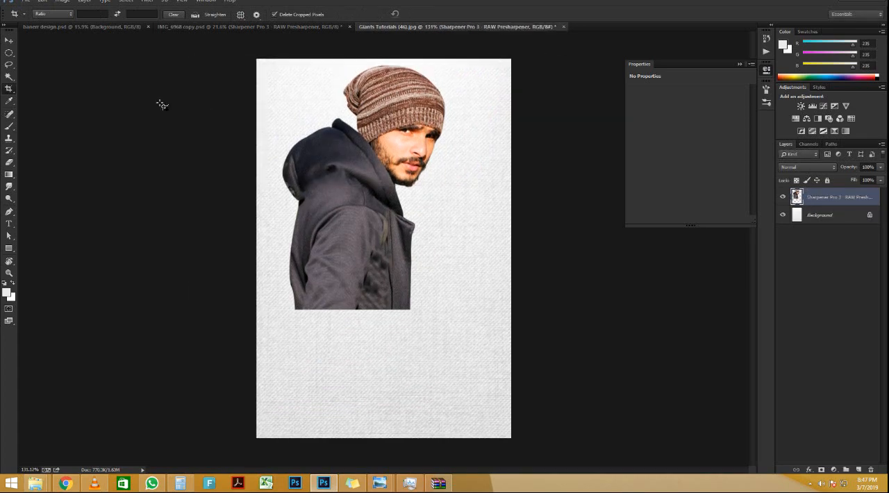
left_click(9, 41)
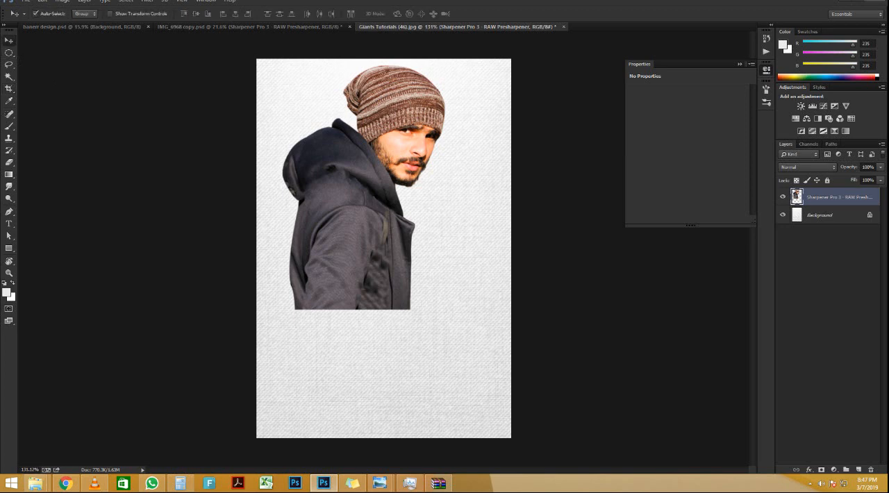
Step: Enlarge the man cutout on the cropped texture and inspect its sharpness around the face
scroll(362, 216, "up", 2)
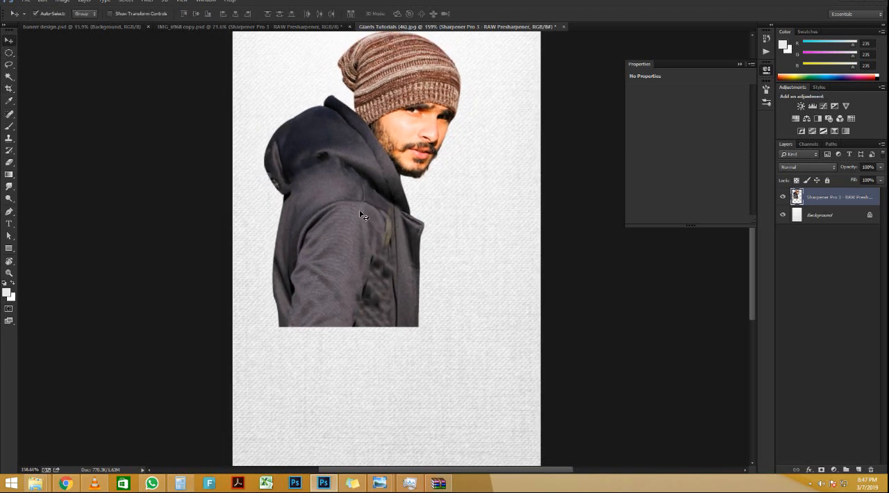
key("ctrl+t")
left_click_drag(458, 325, 485, 406)
key("Return")
scroll(447, 154, "up", 5)
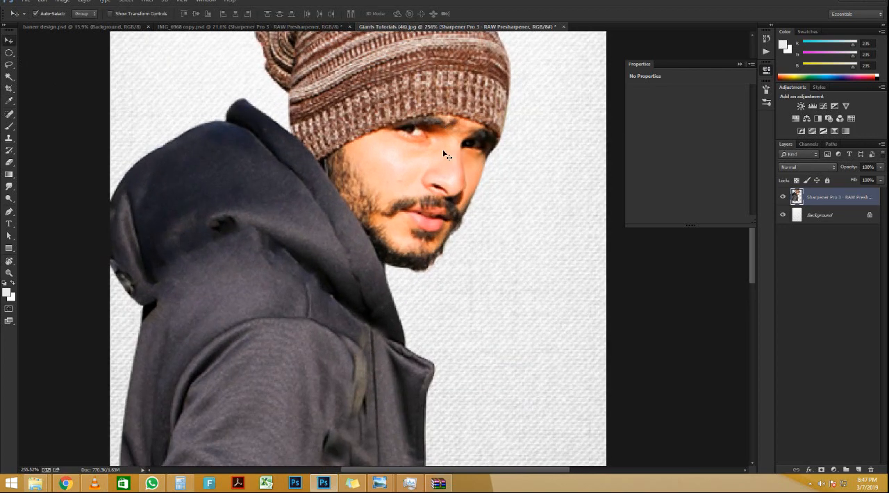
scroll(447, 154, "down", 4)
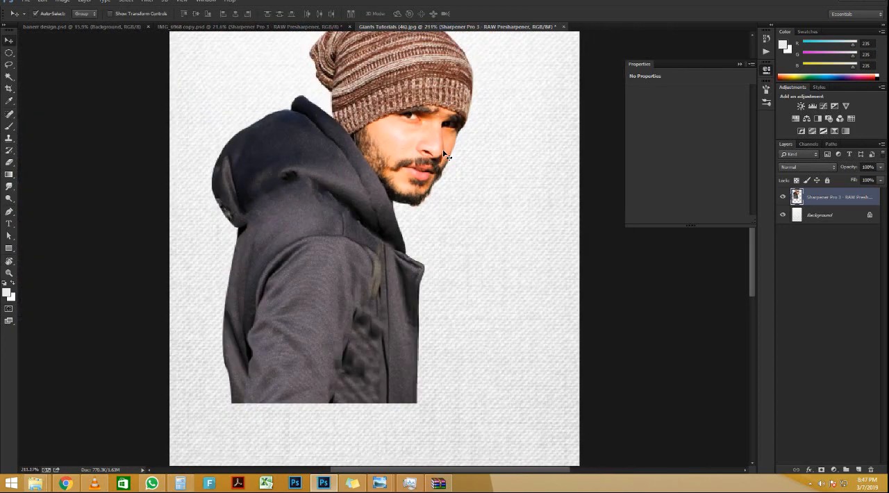
Step: Delete the cutout layer and copy a fresh full-size man cutout from IMG_6968 copy.psd into the texture document
key("Delete")
left_click(305, 28)
left_click_drag(431, 139, 407, 168)
scroll(410, 224, "down", 4)
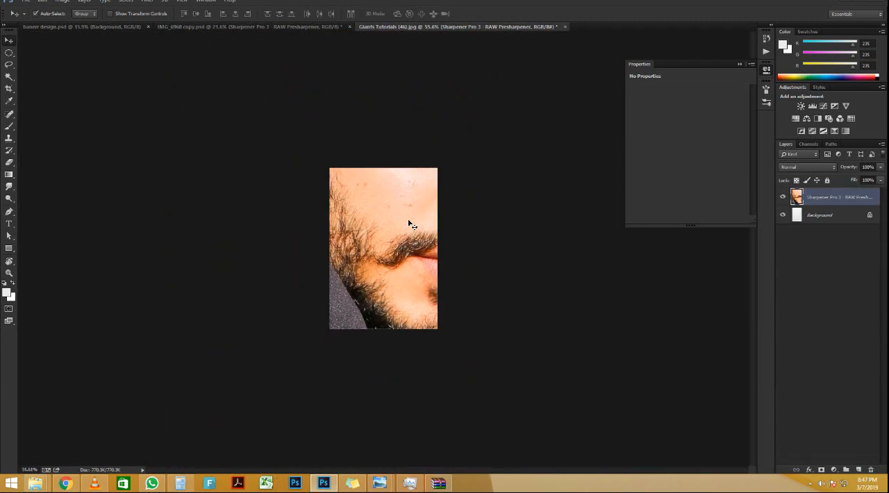
Step: Scale the fresh man cutout to about 26% and move it onto the visible canvas
key("ctrl+t")
scroll(411, 221, "down", 4)
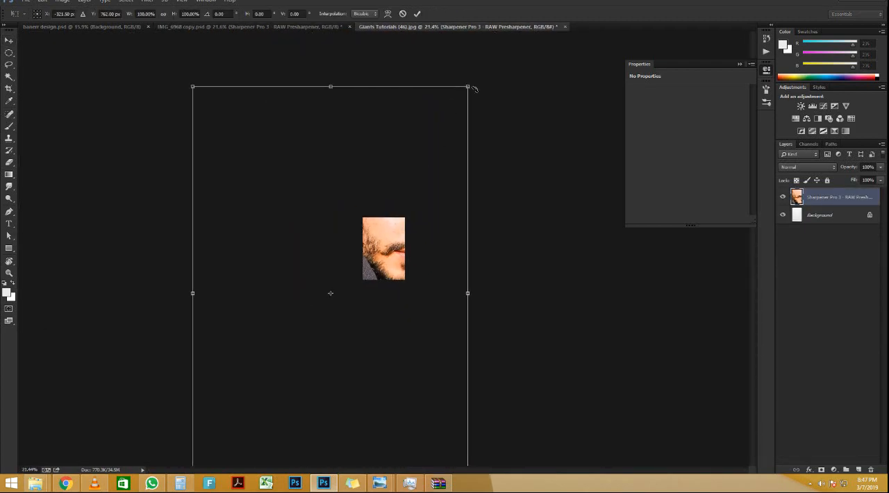
left_click_drag(469, 86, 383, 218)
scroll(379, 254, "up", 2)
scroll(374, 261, "up", 5)
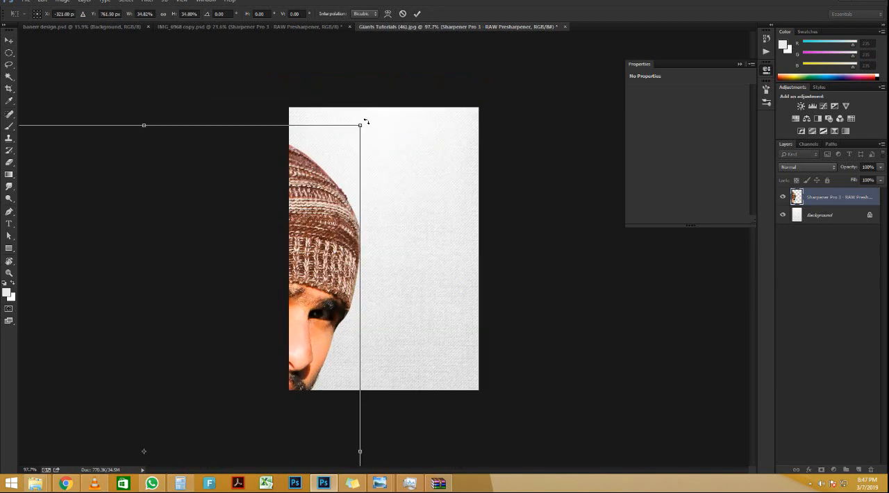
left_click_drag(358, 126, 268, 236)
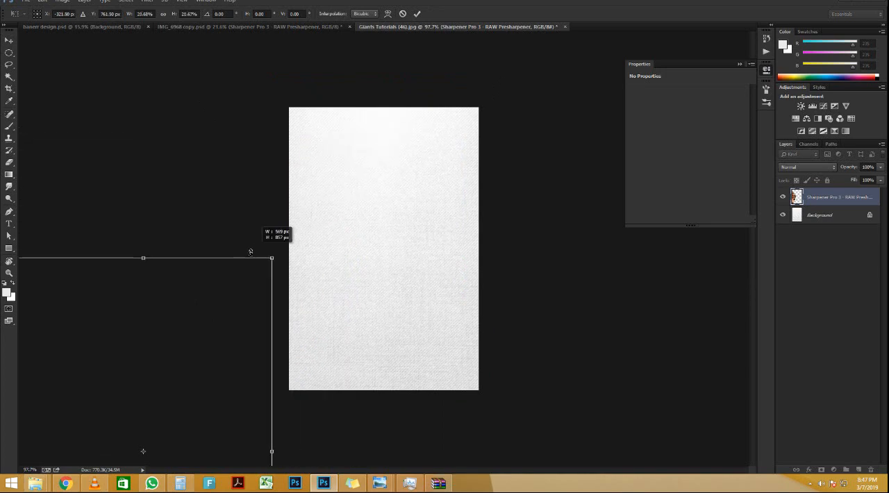
left_click_drag(157, 349, 427, 108)
Step: Scale the man cutout to about 13%, place it against the canvas's top and left edges, and check the image quality
scroll(446, 102, "up", 4)
scroll(447, 103, "down", 5)
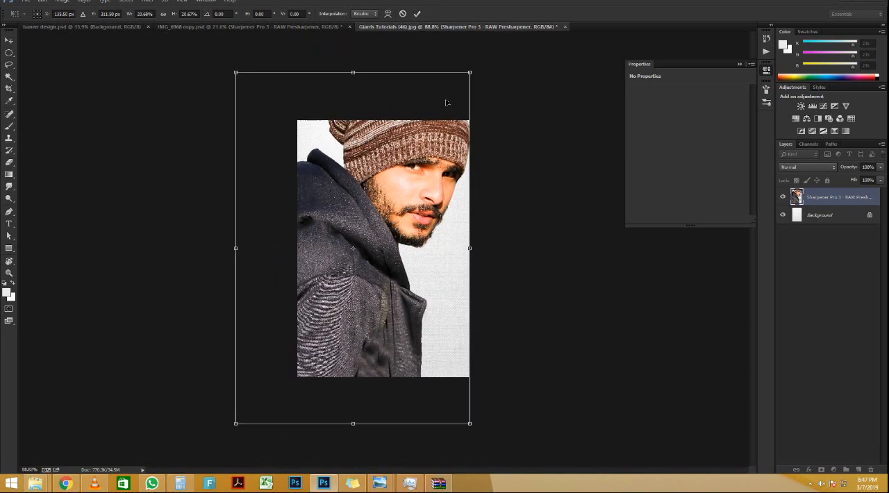
left_click_drag(471, 72, 417, 132)
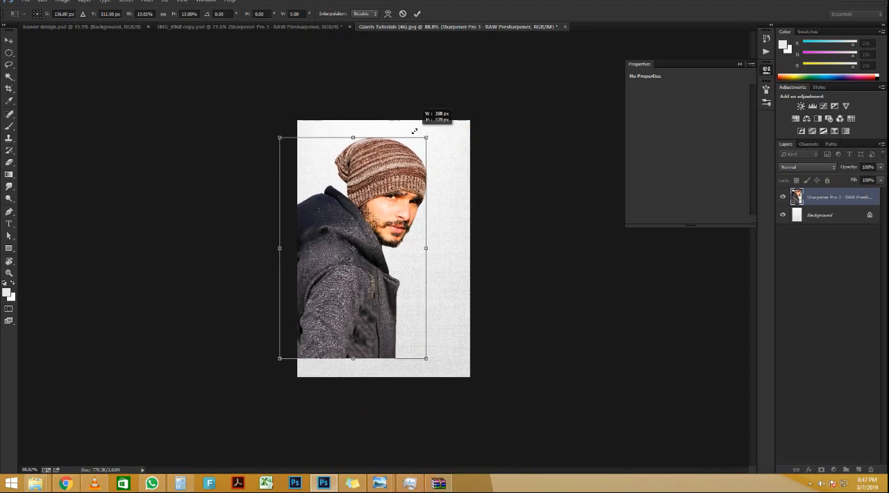
left_click_drag(355, 231, 379, 210)
key("Return")
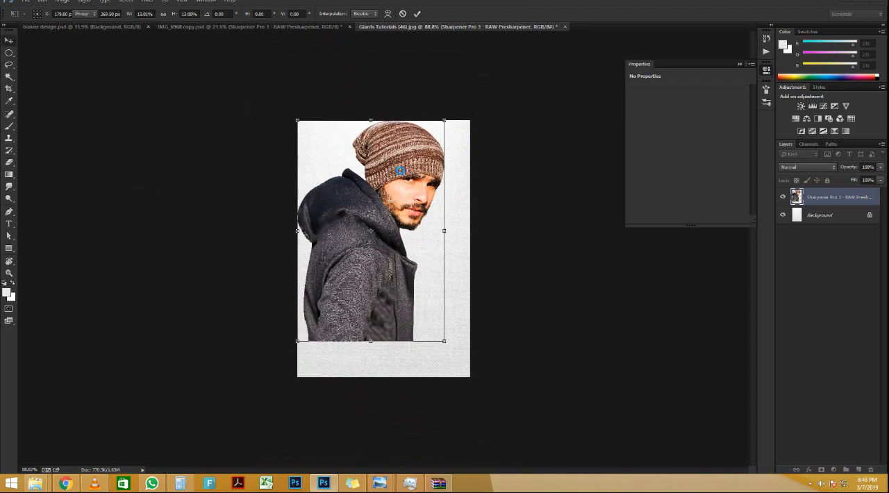
scroll(405, 174, "up", 5)
scroll(404, 174, "up", 4)
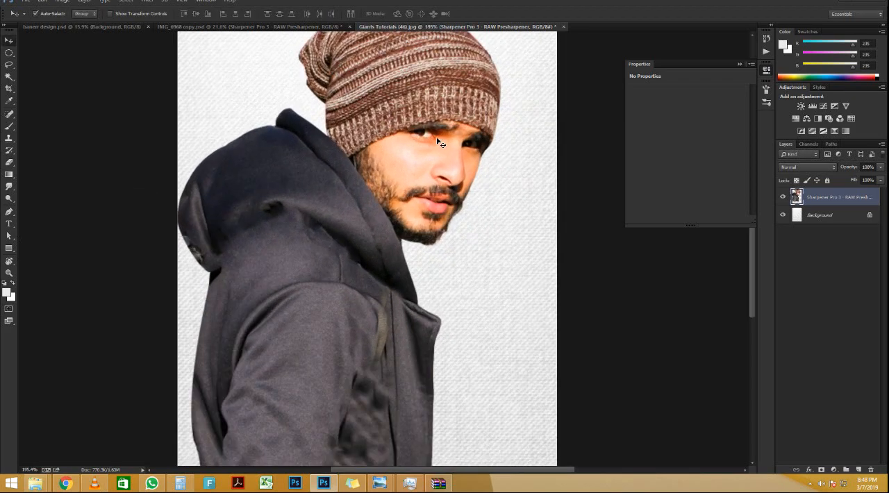
scroll(405, 173, "down", 5)
scroll(384, 248, "up", 1)
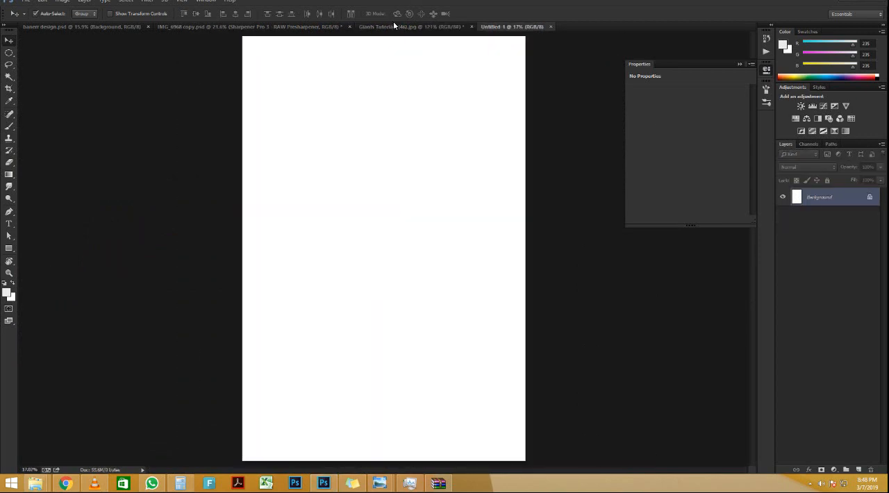
Step: Copy the cropped fabric texture into the blank Untitled-1 document and scale it to about 889% to cover the canvas
left_click(395, 25)
left_click_drag(433, 208, 480, 181)
scroll(484, 185, "down", 4)
key("ctrl+t")
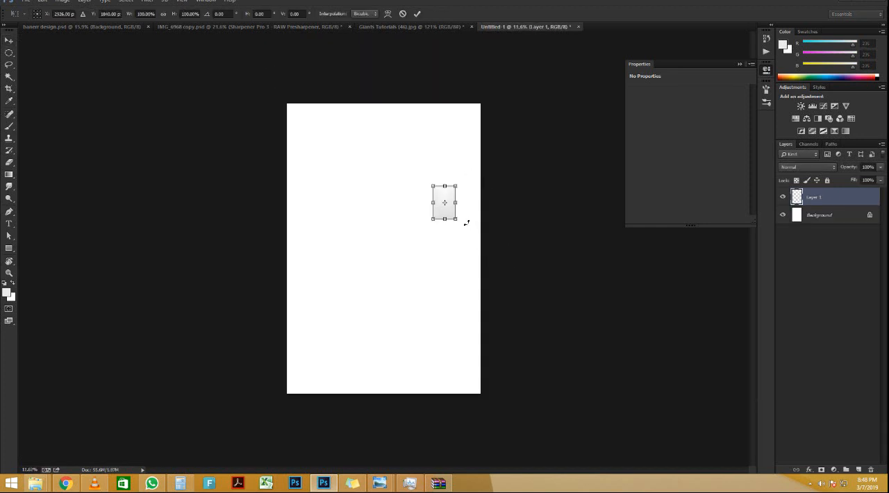
left_click_drag(457, 218, 546, 352)
left_click_drag(503, 243, 437, 279)
key("Return")
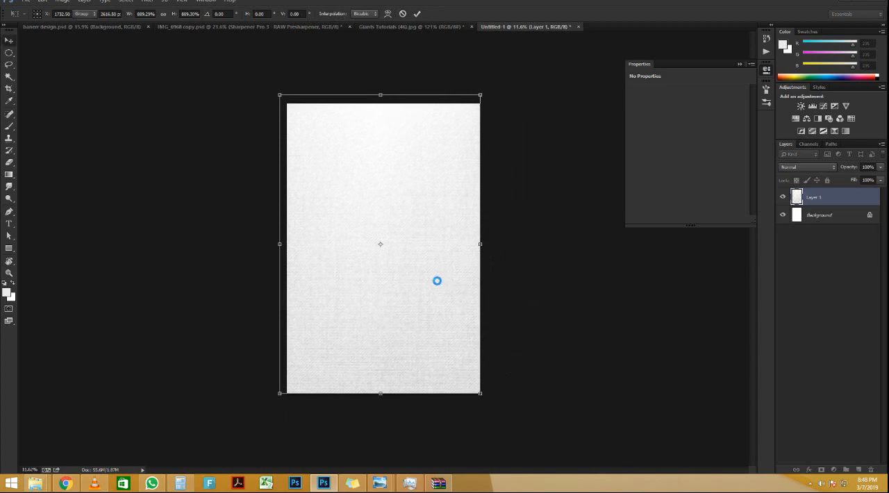
key("ctrl+0")
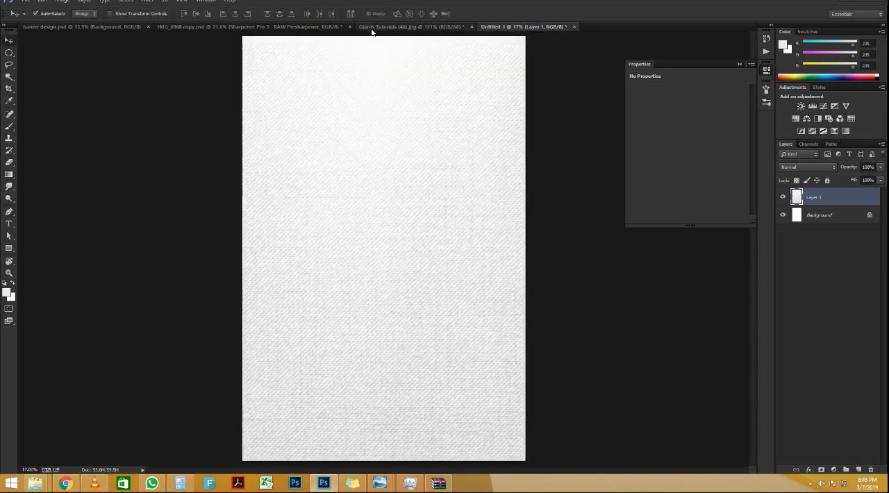
Step: Copy the man cutout from IMG_6968 copy.psd onto the fabric texture in Untitled-1
left_click(323, 26)
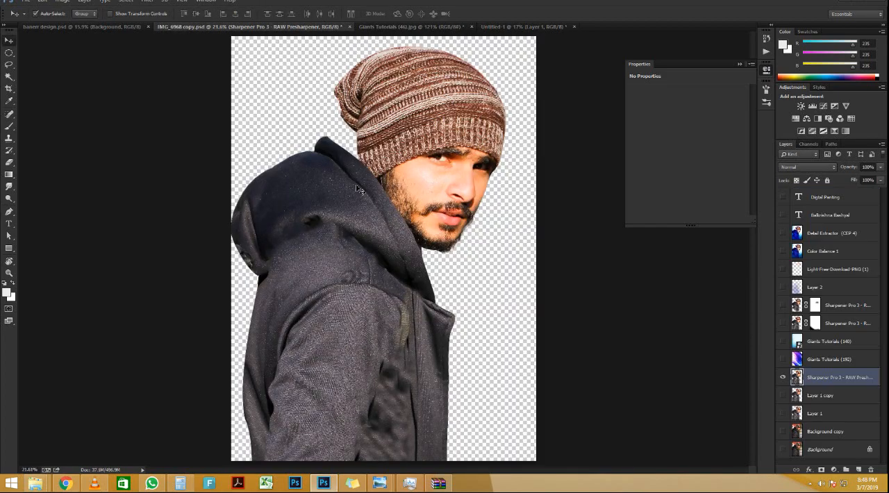
left_click_drag(358, 189, 381, 208)
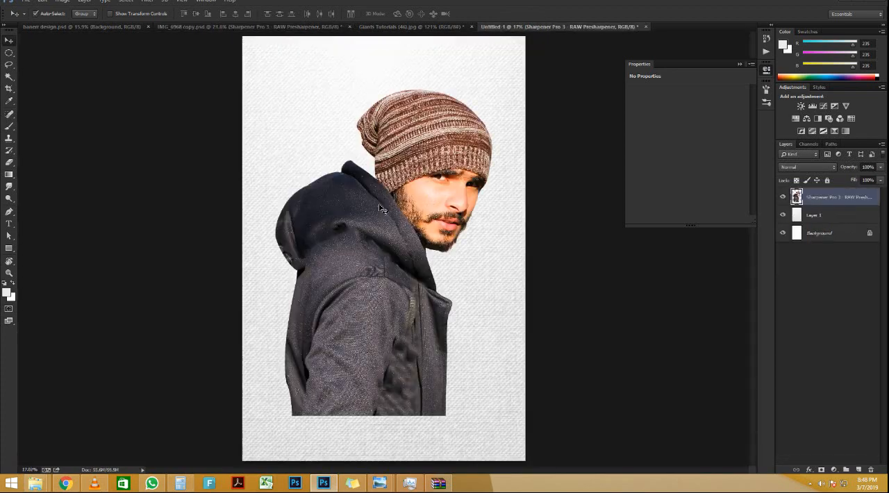
scroll(381, 209, "down", 2)
Step: Scale the man cutout to about 111%, rotate it about 7 degrees and move it against the canvas's upper-left area
key("ctrl+t")
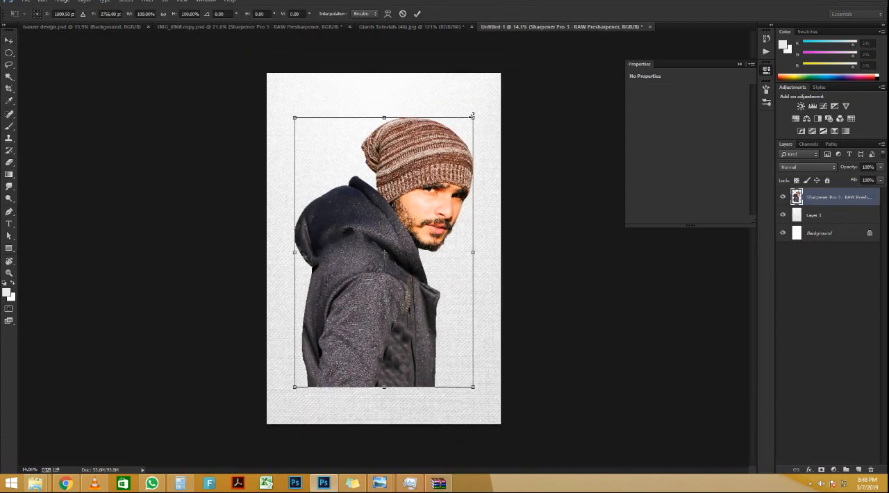
left_click_drag(472, 115, 493, 102)
left_click_drag(517, 74, 535, 74)
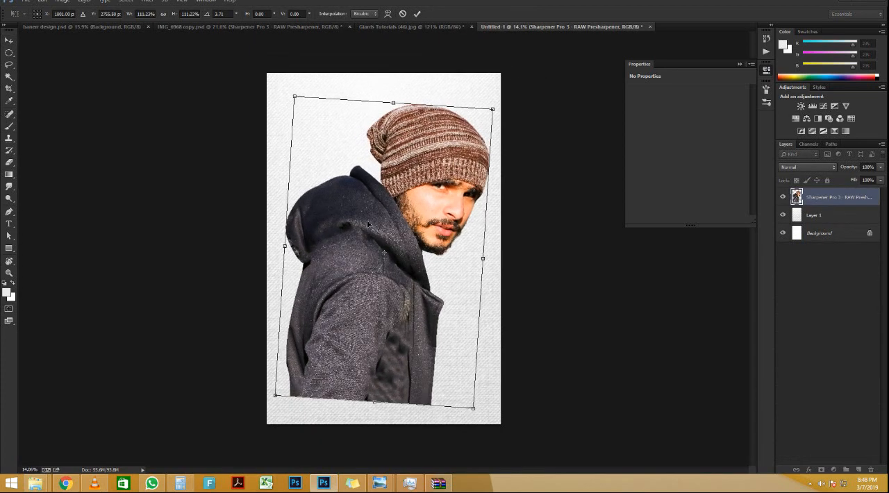
left_click_drag(368, 224, 351, 202)
left_click_drag(485, 67, 498, 72)
left_click_drag(401, 184, 388, 176)
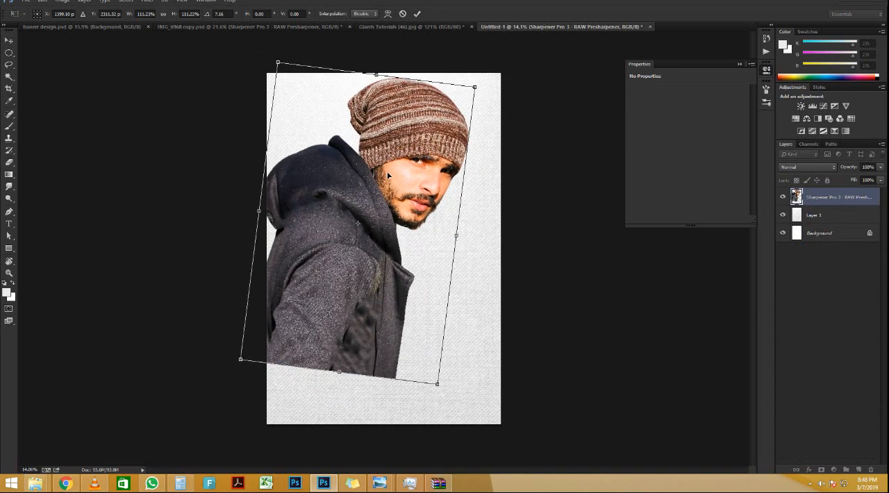
key("Return")
Step: Add a layer mask to the man cutout and prepare a large brush for masking the jacket's lower edge
scroll(330, 305, "up", 2)
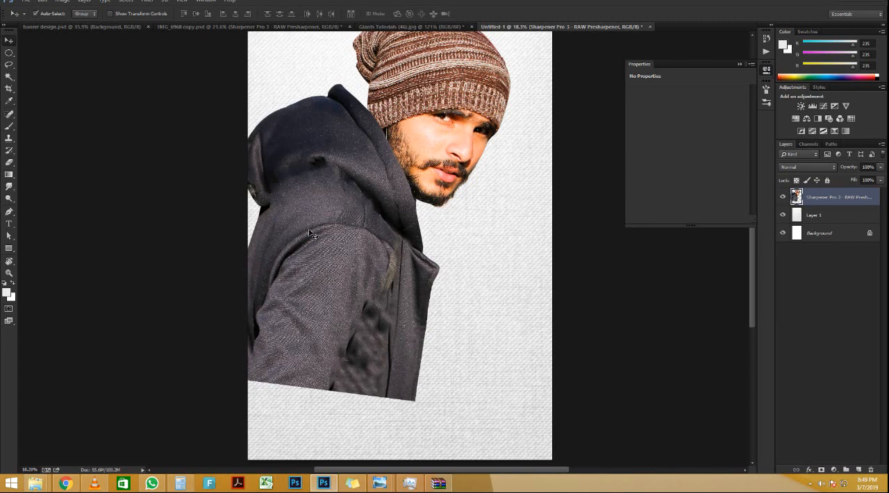
key("e")
key("bracketright")
key("bracketright")
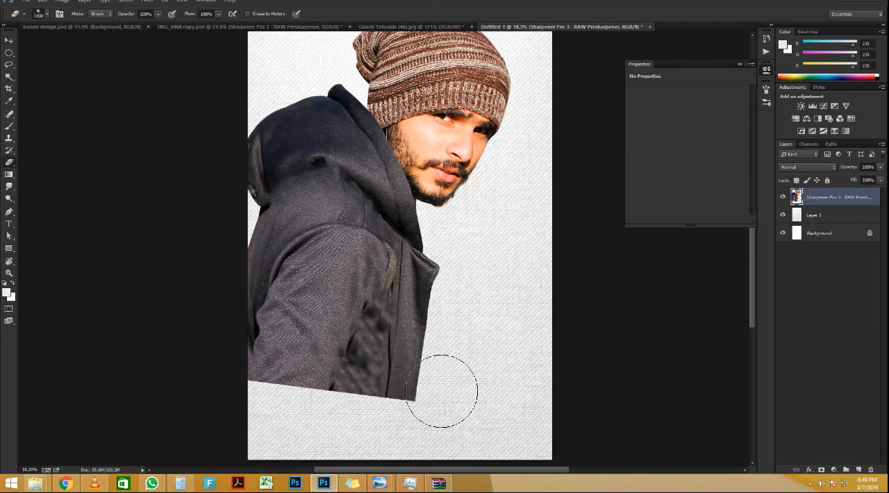
left_click(822, 470)
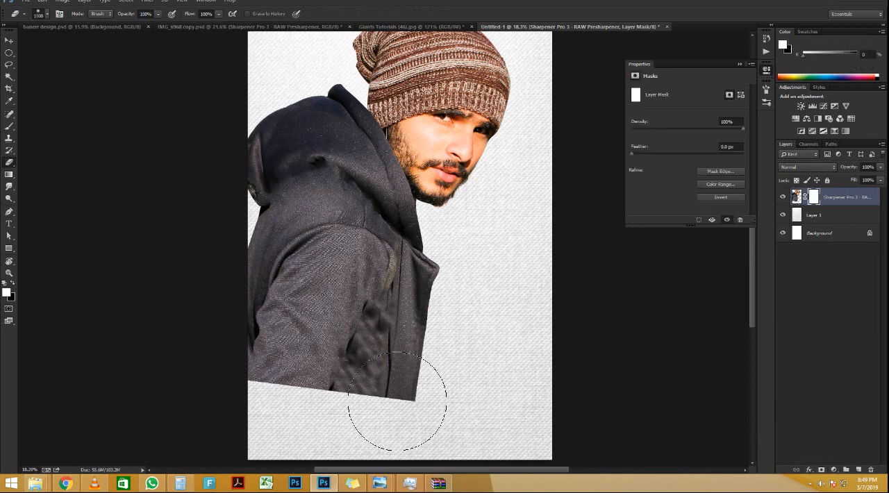
key("b")
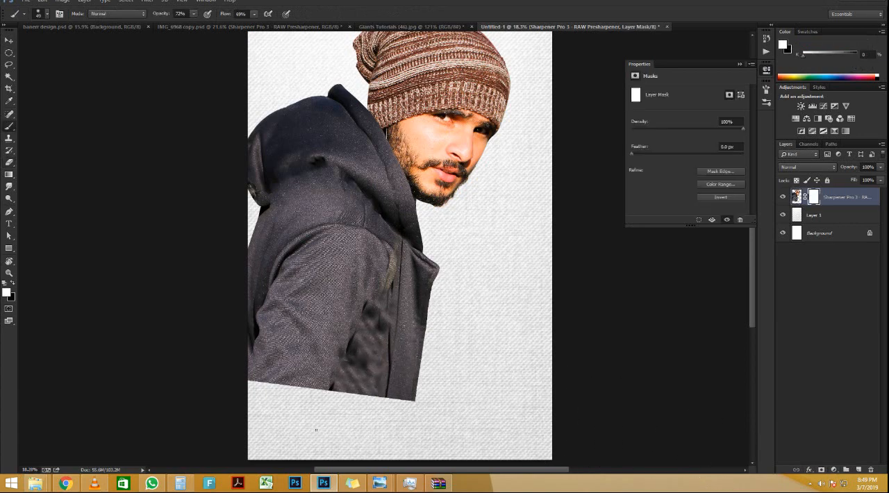
key("bracketright")
key("bracketright")
key("bracketright")
key("bracketright")
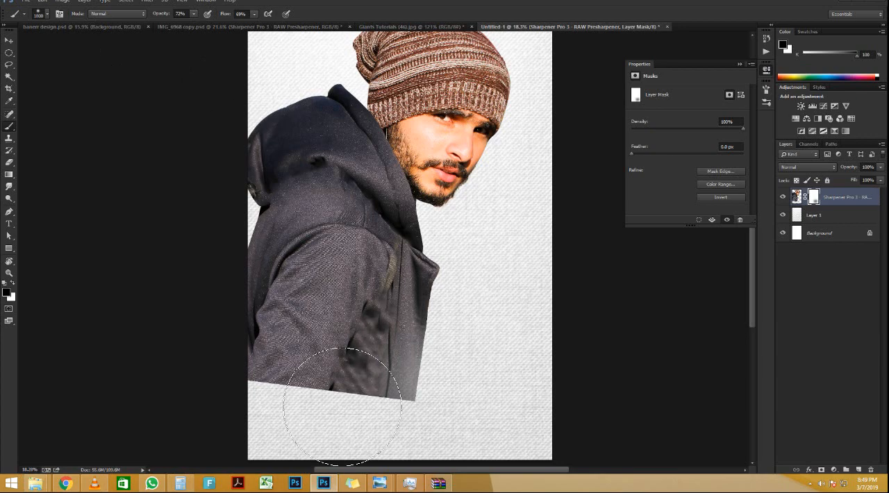
Step: Try to fade the jacket's lower edge with black on the mask, undoing the first stroke and repainting at 100% opacity
mouse_move(341, 406)
left_mouse_down()
mouse_move(408, 381)
mouse_move(305, 444)
mouse_move(377, 445)
left_mouse_up()
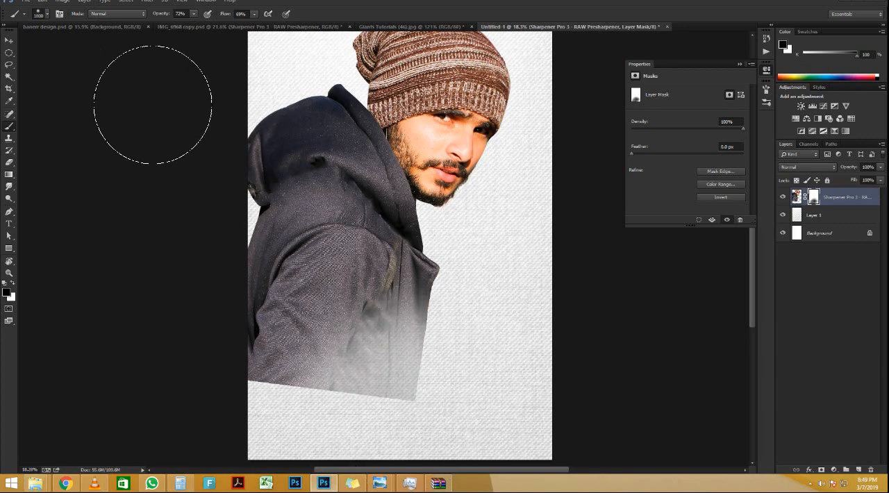
key("ctrl+z")
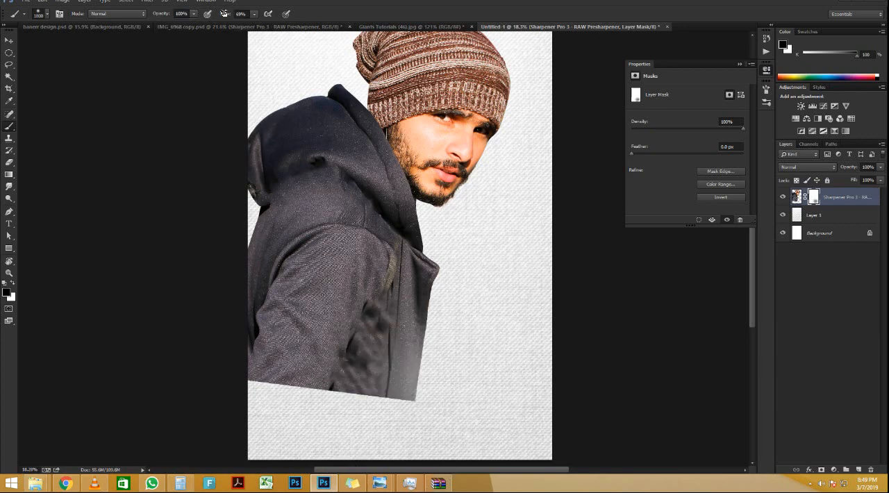
left_click_drag(224, 13, 268, 16)
mouse_move(453, 370)
left_mouse_down()
mouse_move(436, 440)
mouse_move(433, 433)
mouse_move(341, 454)
mouse_move(301, 445)
mouse_move(336, 450)
mouse_move(477, 420)
mouse_move(461, 398)
mouse_move(426, 432)
mouse_move(273, 445)
mouse_move(179, 437)
mouse_move(232, 410)
mouse_move(347, 400)
mouse_move(290, 397)
mouse_move(248, 418)
left_mouse_up()
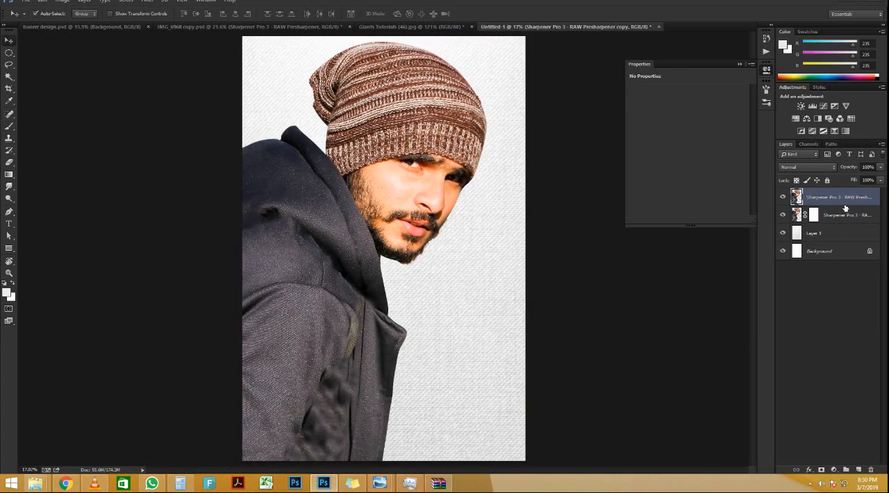
Step: Desaturate the unmasked top copy of the man cutout and check the black-and-white result up close
scroll(361, 268, "down", 3)
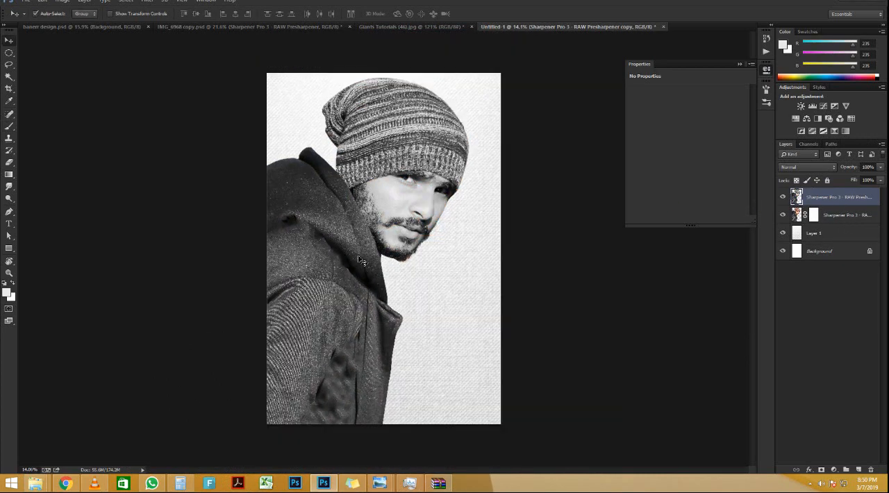
scroll(448, 202, "up", 4)
scroll(463, 214, "down", 1)
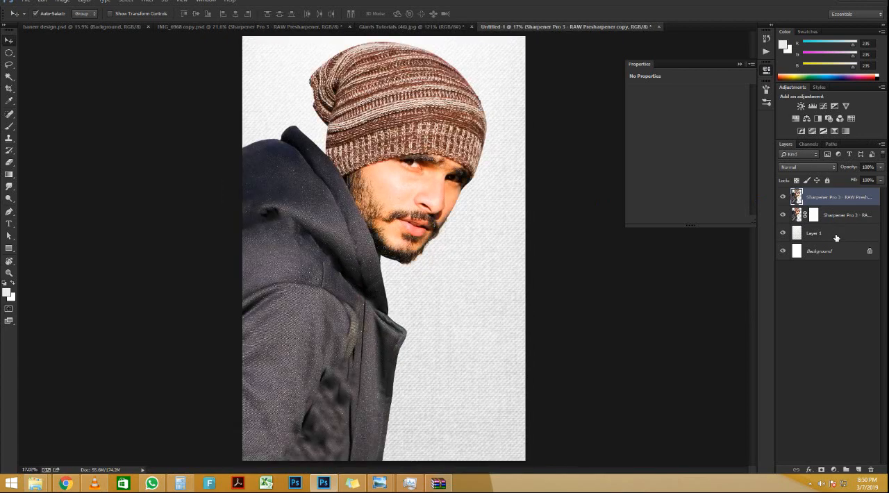
left_click(837, 234, "ctrl")
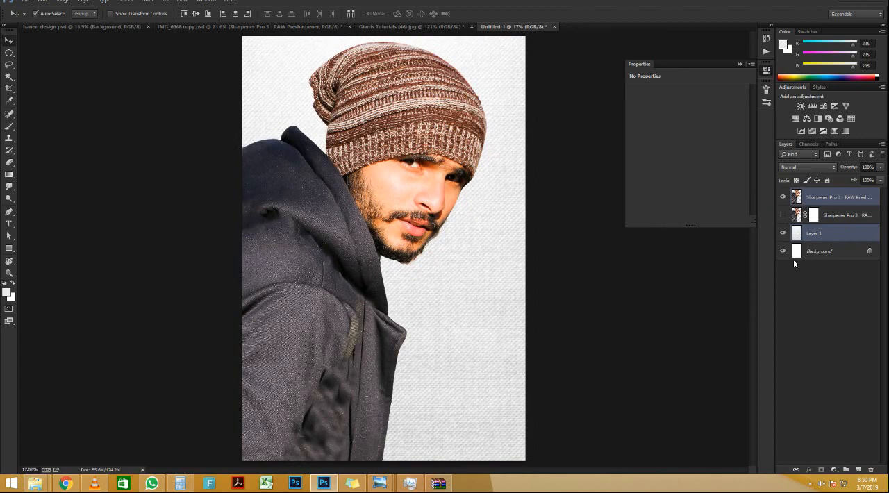
left_click(835, 231)
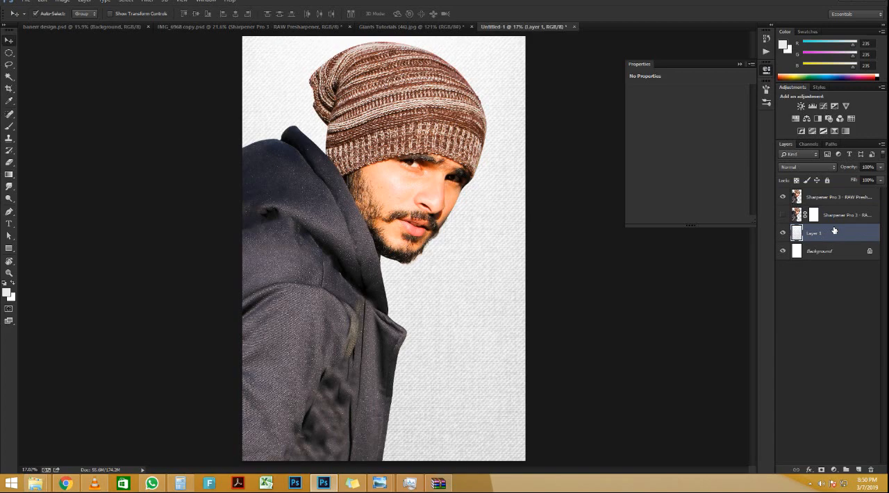
left_click(837, 201)
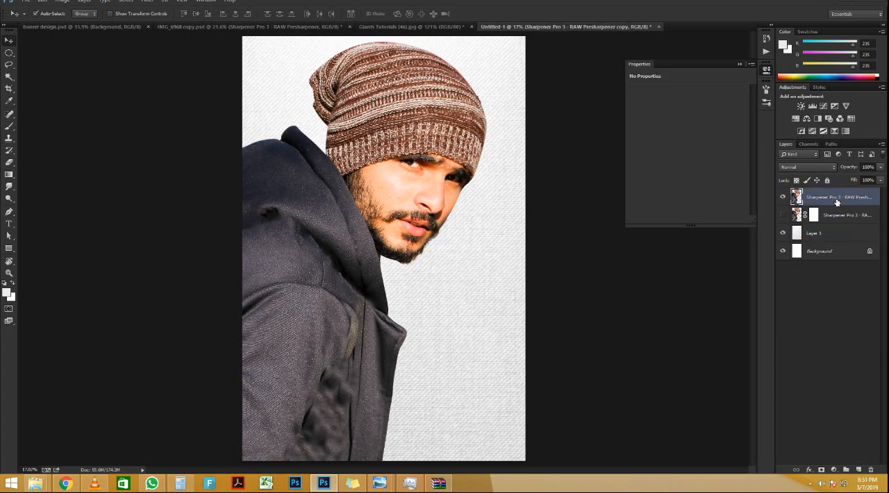
key("ctrl+shift+u")
scroll(410, 205, "up", 9)
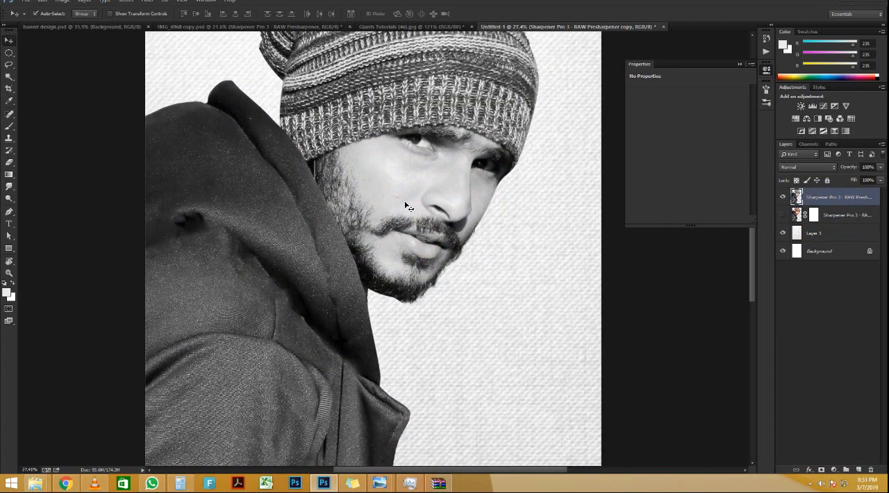
scroll(410, 206, "down", 5)
scroll(410, 206, "down", 3)
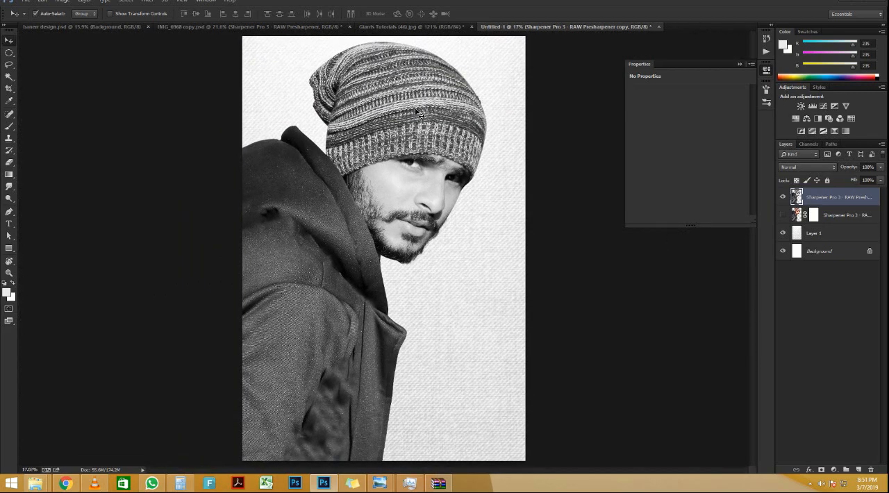
scroll(556, 104, "up", 3)
scroll(556, 104, "down", 2)
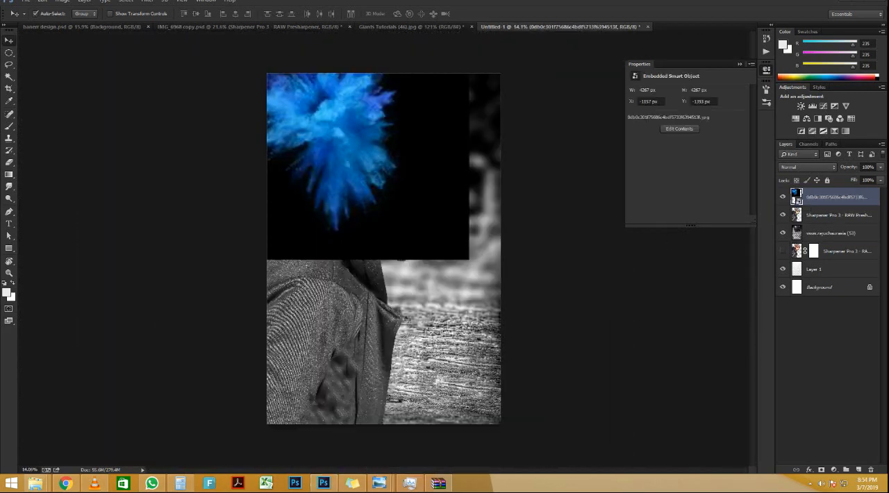
Step: Set the blue powder explosion layer's blend mode to Screen
left_click(818, 169)
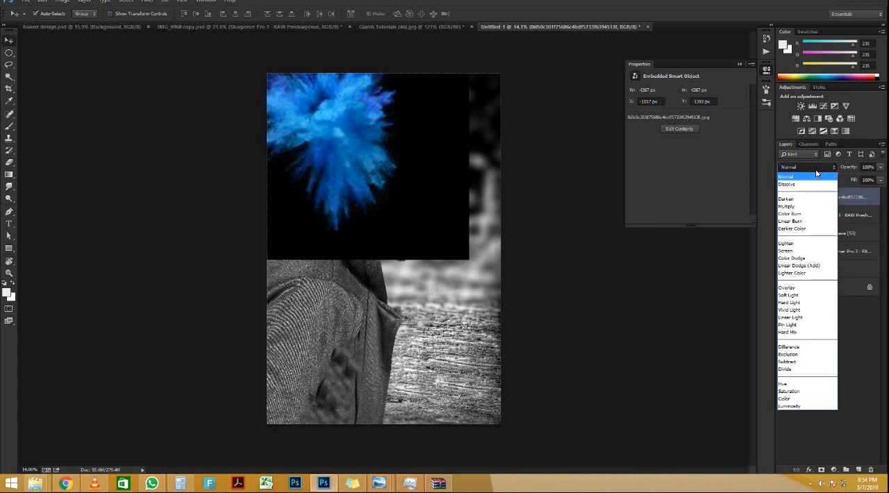
left_click(786, 251)
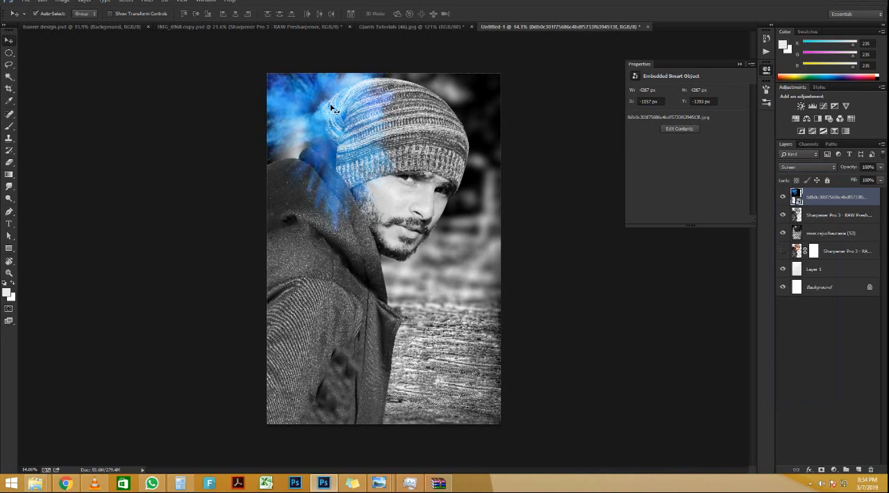
scroll(331, 108, "up", 4)
scroll(332, 107, "down", 3)
Step: Scale the blue powder explosion to about 485% and position it over the back of the hat and the hood
key("ctrl+t")
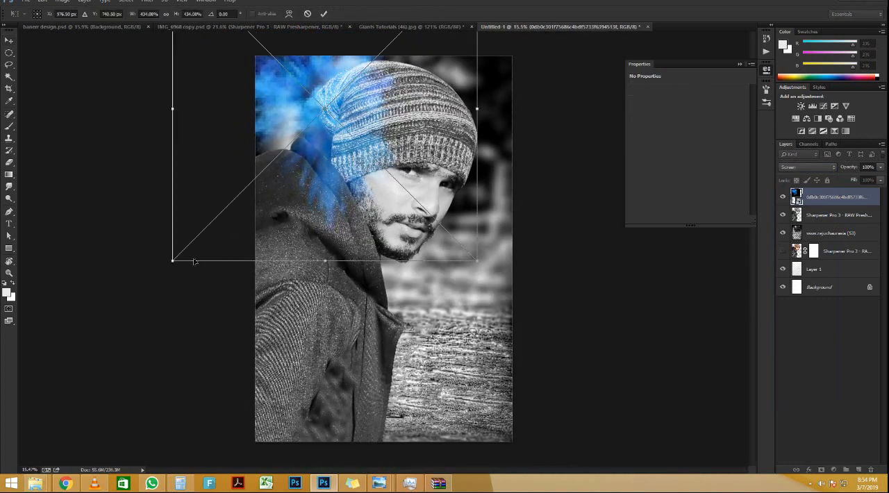
left_click_drag(180, 263, 233, 198)
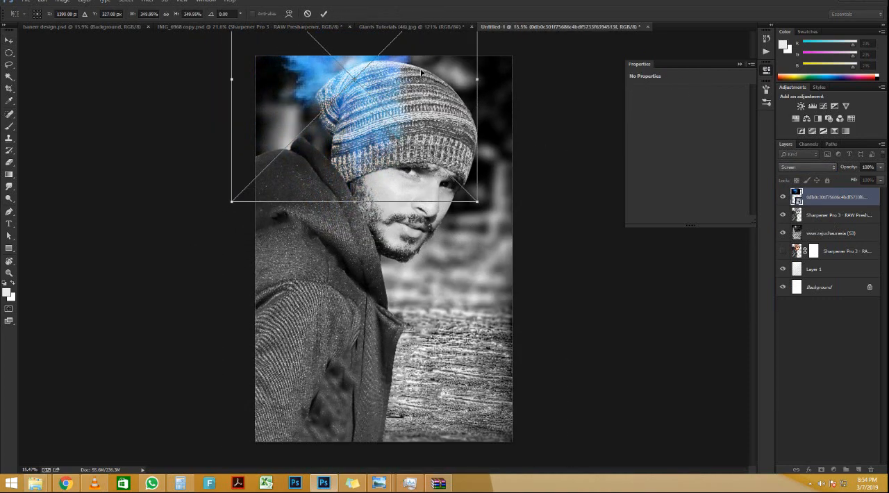
left_click_drag(420, 71, 393, 117)
left_click_drag(437, 249, 484, 296)
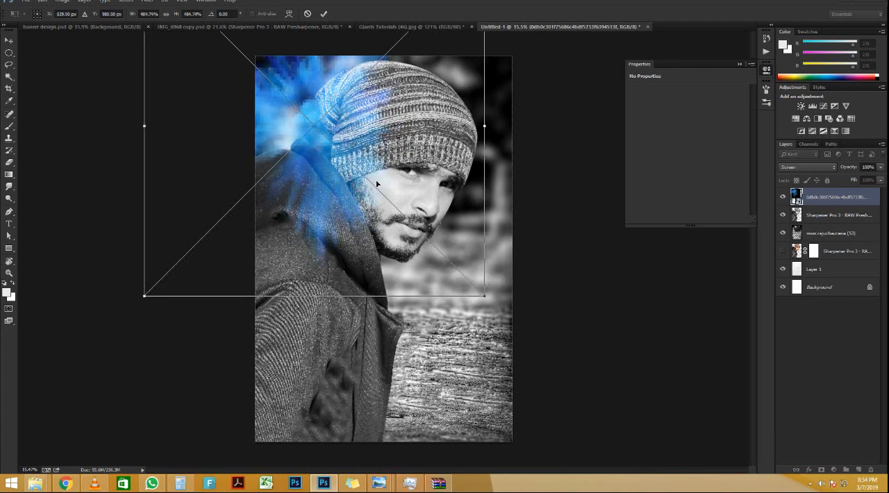
key("Return")
scroll(304, 188, "down", 2)
scroll(362, 137, "up", 2)
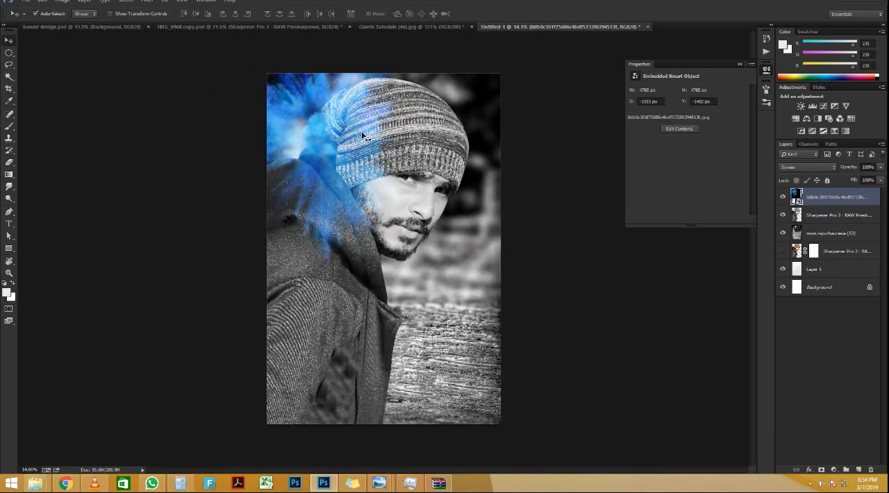
scroll(362, 136, "up", 1)
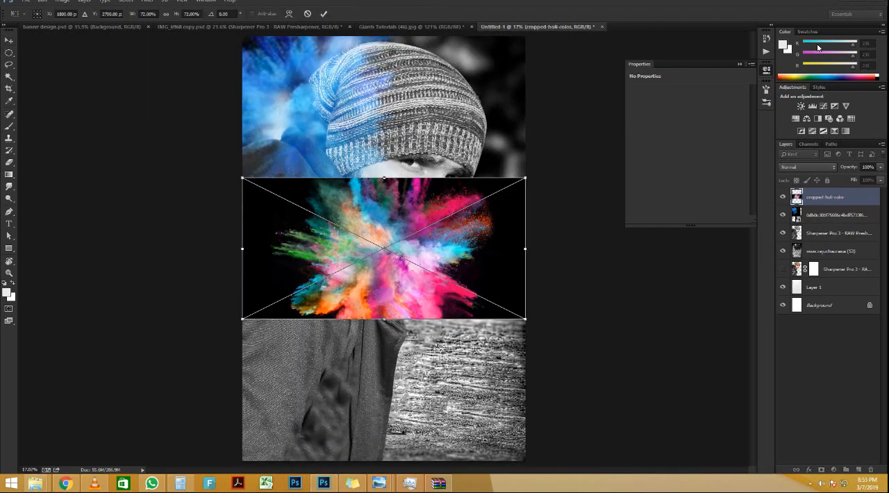
Step: Place the cropped-holi-color image in Multiply mode and move it up over the man's face and hat
key("Return")
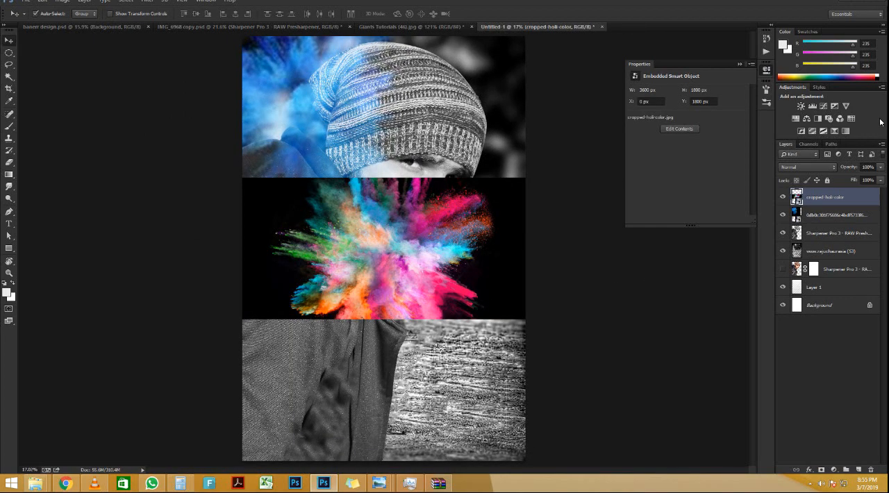
left_click(829, 168)
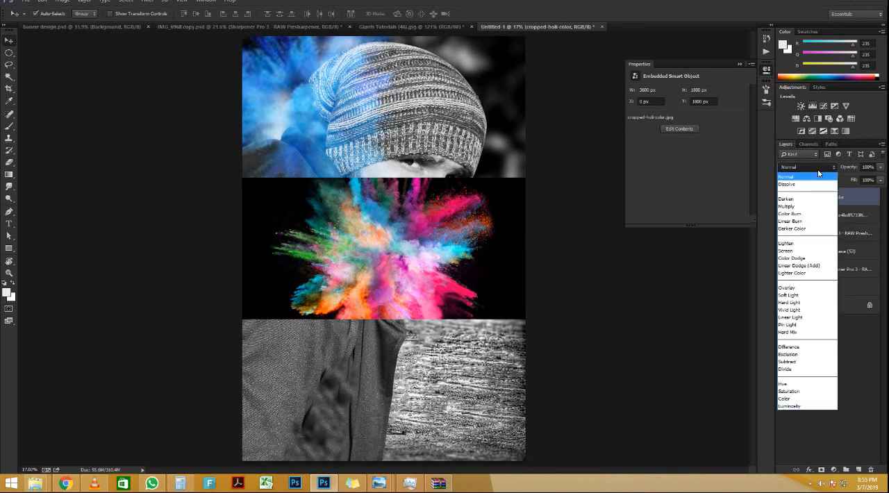
left_click(809, 207)
key("Down")
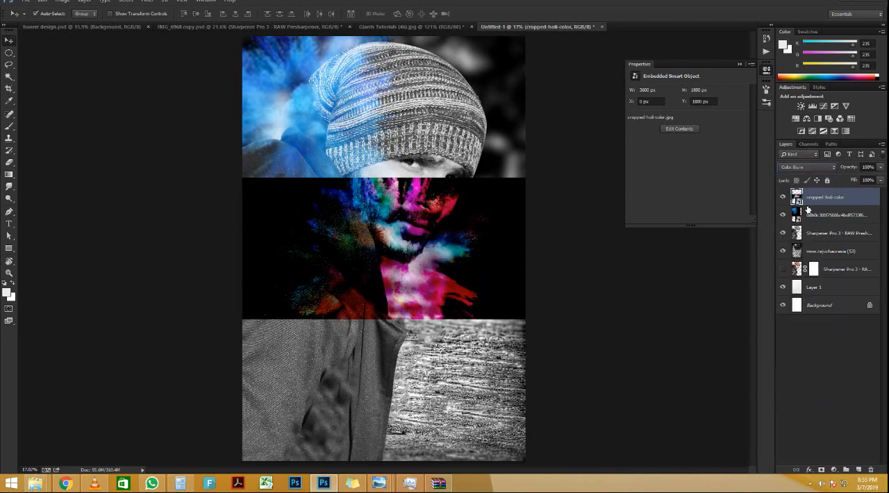
key("Up")
left_click_drag(429, 234, 426, 162)
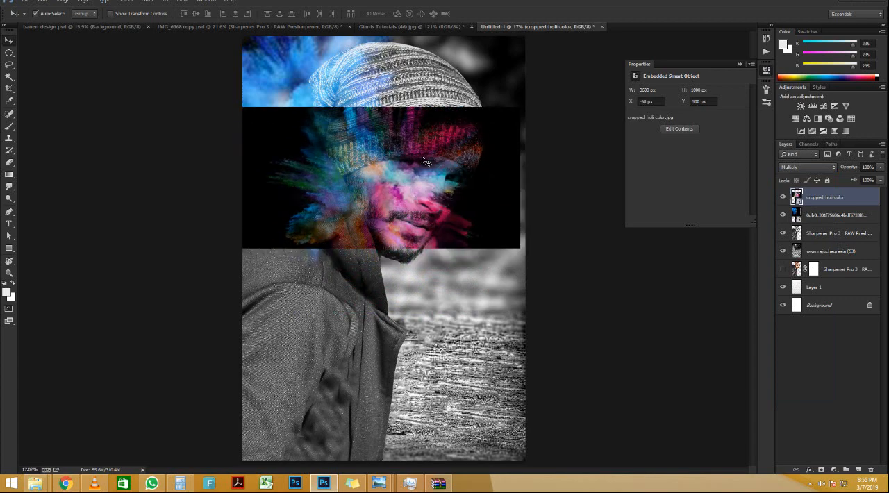
Step: Compare the blend modes through Luminosity on the cropped-holi-color layer, restore Multiply, and move the image down over the jacket
left_click(813, 164)
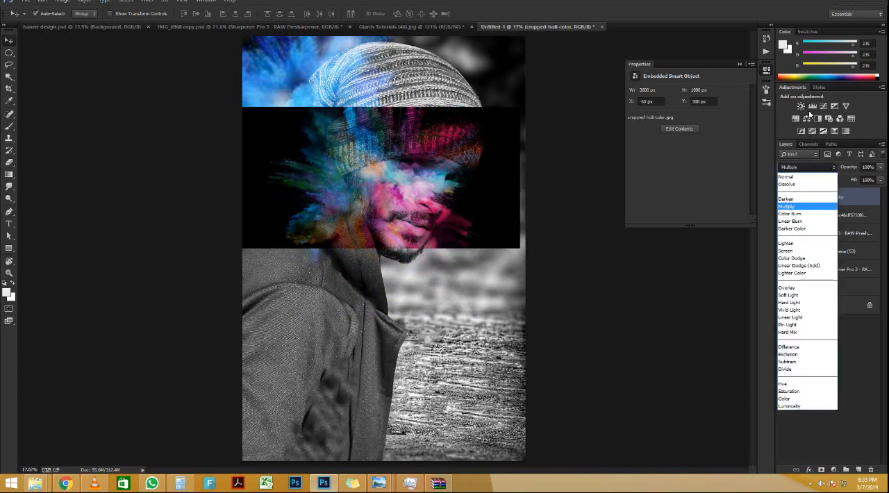
left_click(801, 176)
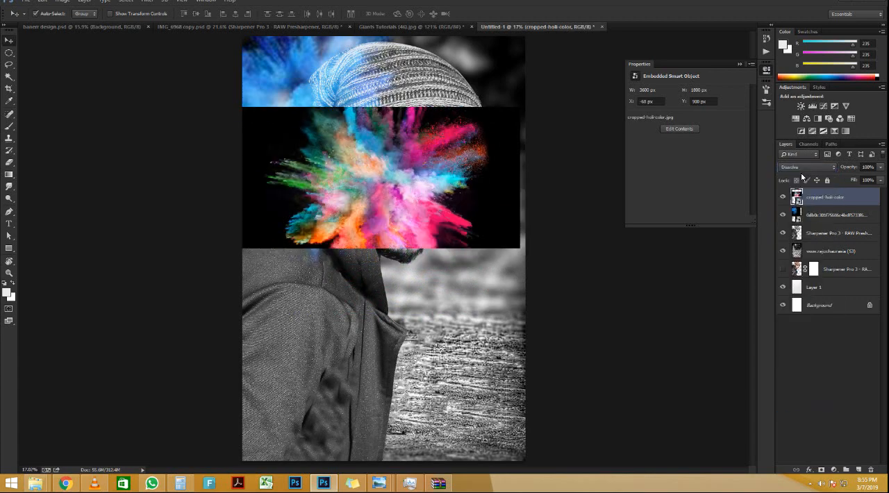
key("Down")
key("Down")
key("Down")
key("Down")
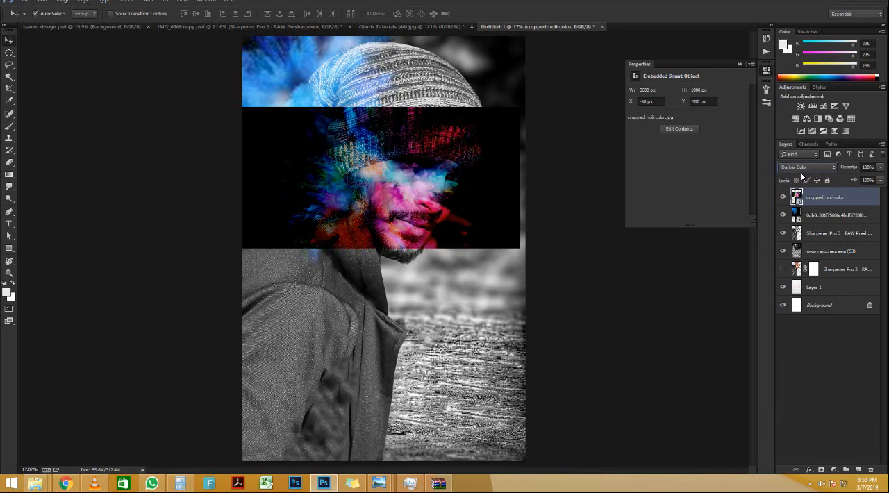
key("Down")
key("Down")
key("Down")
key("Down")
key("Down")
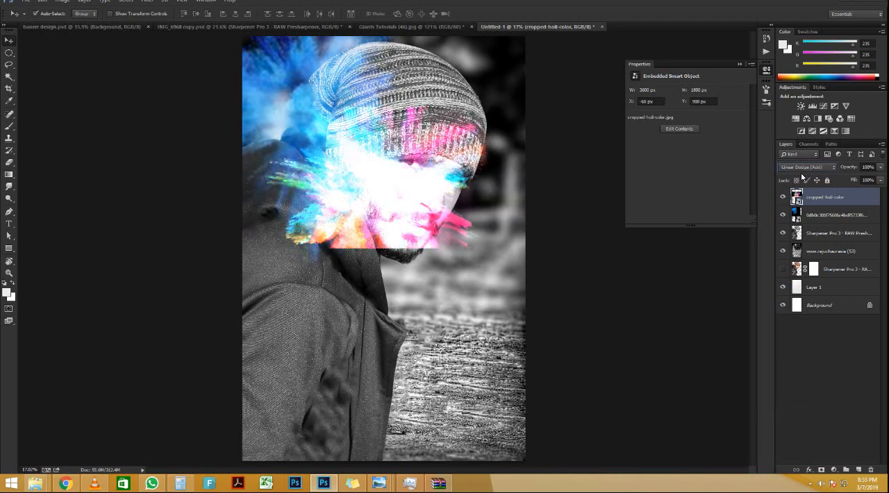
key("Down")
key("Down")
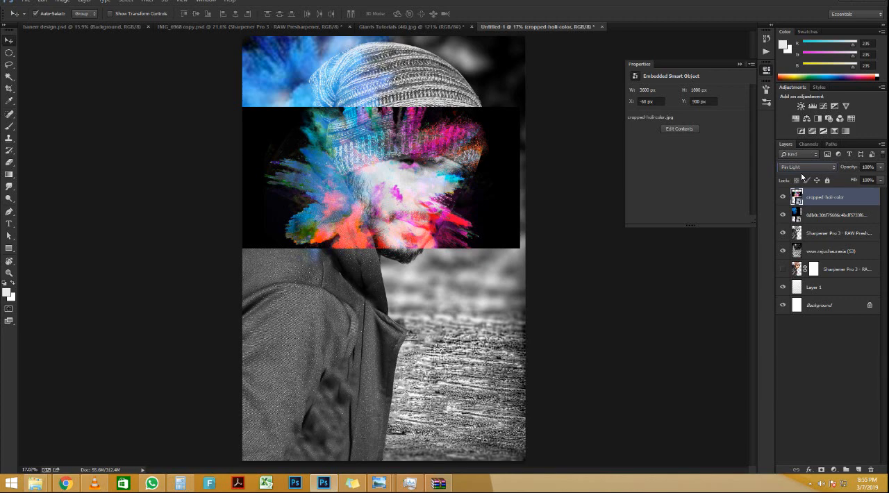
key("Down")
key("Down")
key("Up")
key("Up")
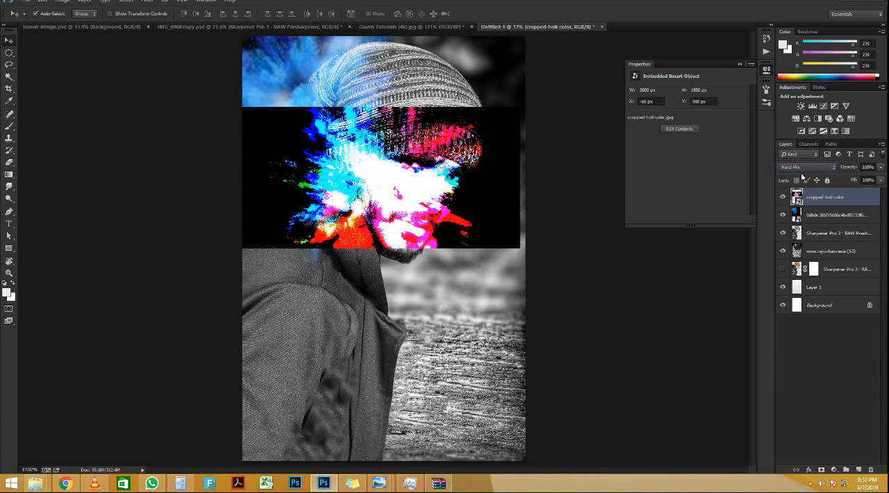
key("Down")
key("Down")
key("Down")
key("Down")
key("Down")
key("Down")
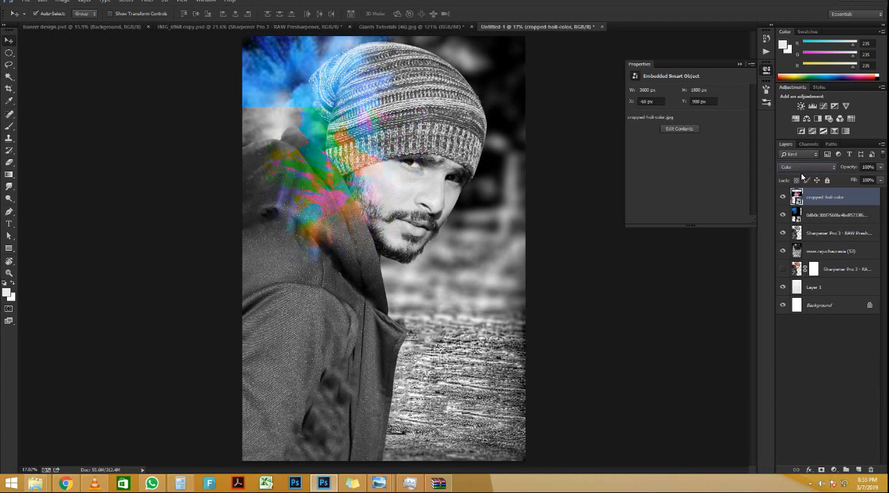
key("Down")
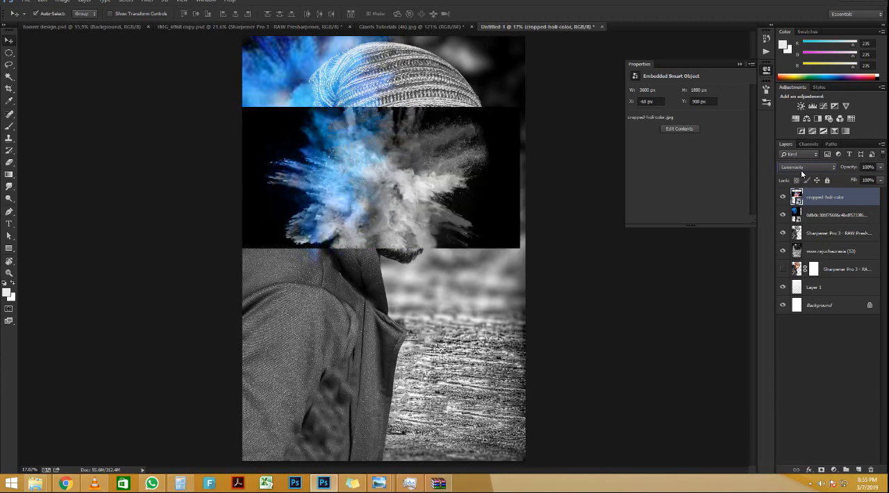
left_click(801, 169)
left_click(806, 203)
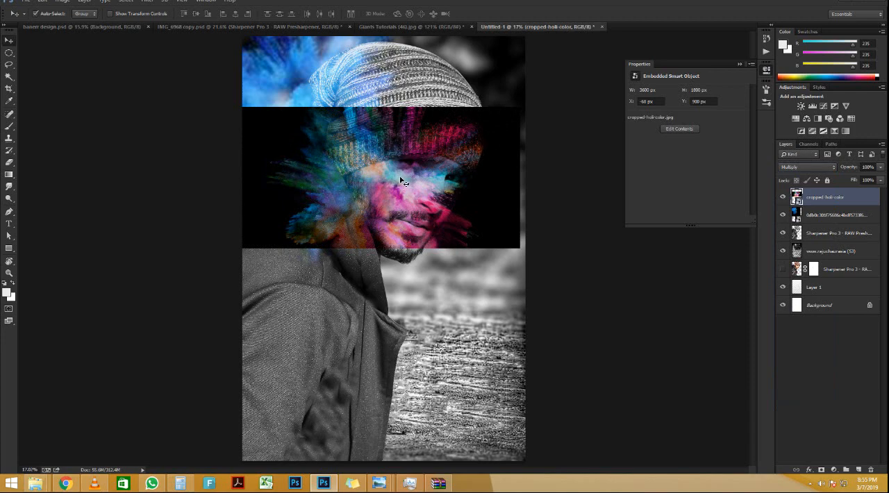
left_click_drag(401, 181, 384, 377)
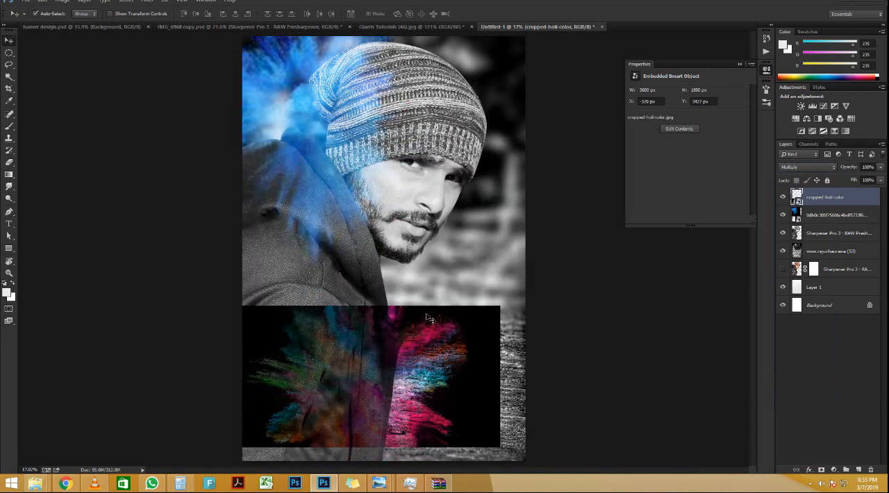
Step: Try blend modes such as Color Burn on the rainbow powder layer and set it to Lighten
scroll(428, 318, "up", 1)
scroll(547, 197, "down", 1)
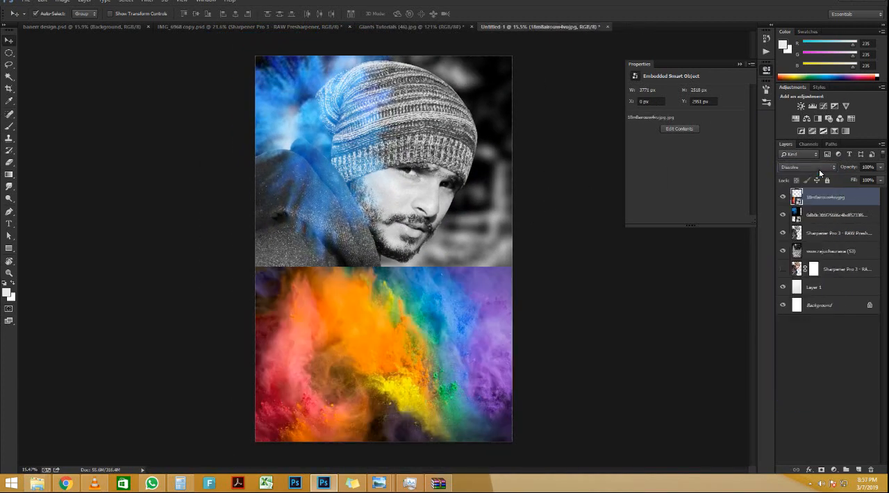
scroll(820, 173, "down", 1)
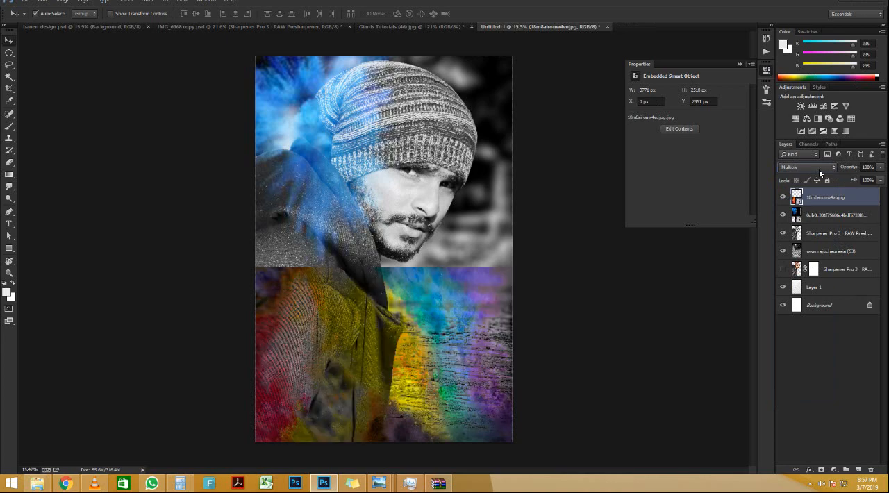
scroll(820, 173, "down", 3)
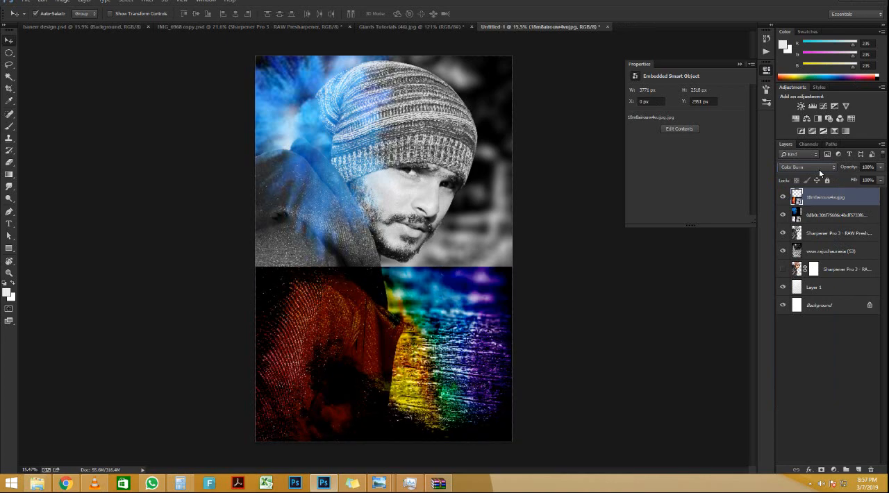
scroll(820, 173, "down", 1)
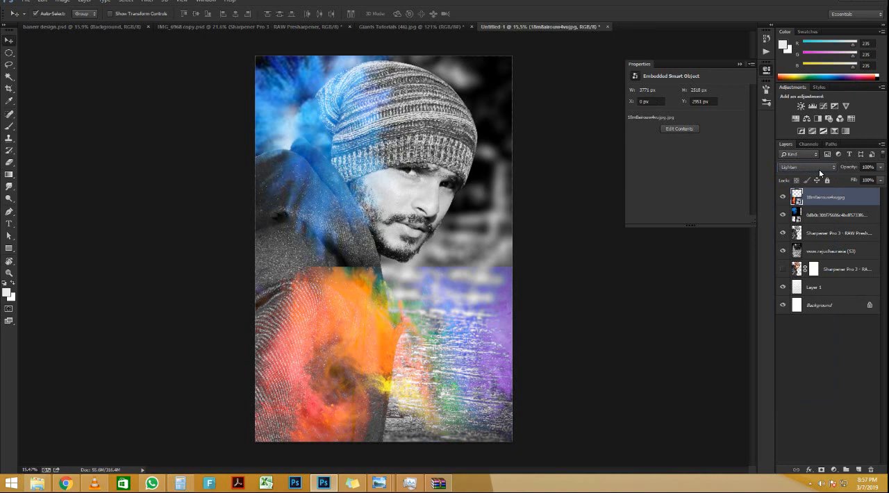
Step: Rasterize the rainbow powder layer, erase its hard upper edge, and enlarge and rotate it over the jacket
key("b")
left_click(430, 242)
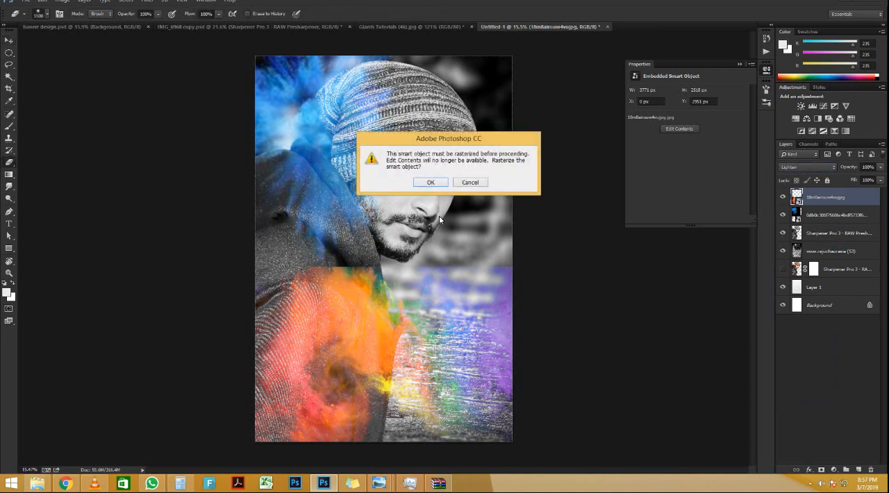
left_click(427, 182)
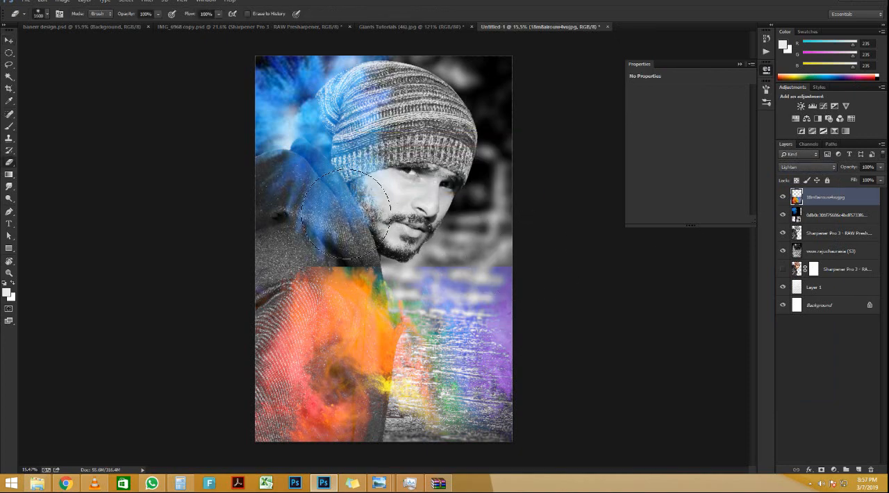
mouse_move(319, 235)
left_mouse_down()
mouse_move(478, 243)
mouse_move(518, 283)
mouse_move(536, 434)
mouse_move(577, 235)
mouse_move(544, 292)
mouse_move(571, 296)
left_mouse_up()
key("ctrl+t")
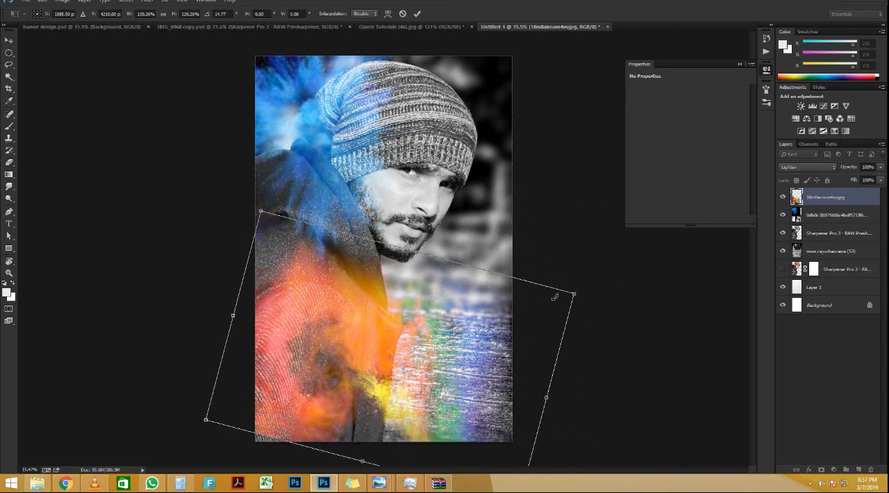
left_click_drag(510, 315, 455, 347)
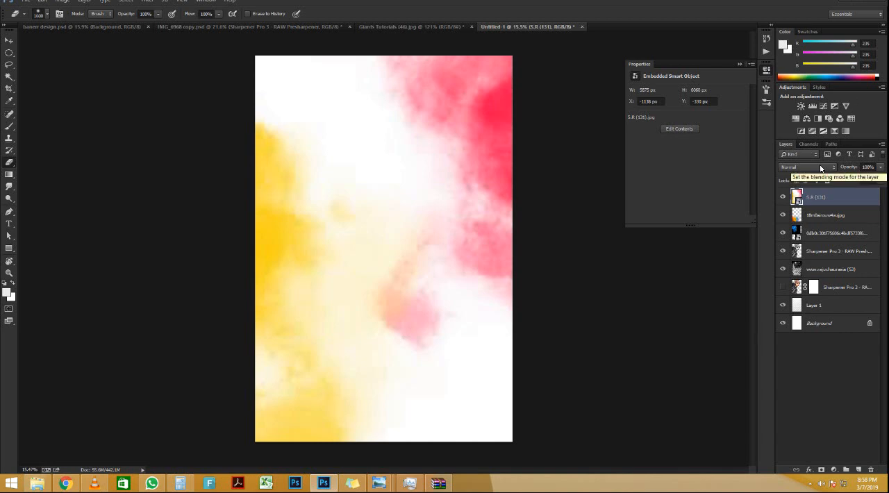
Step: Set the blend mode of the yellow-and-pink S.R (131) layer to Linear Burn and rasterize the layer
left_click(821, 167)
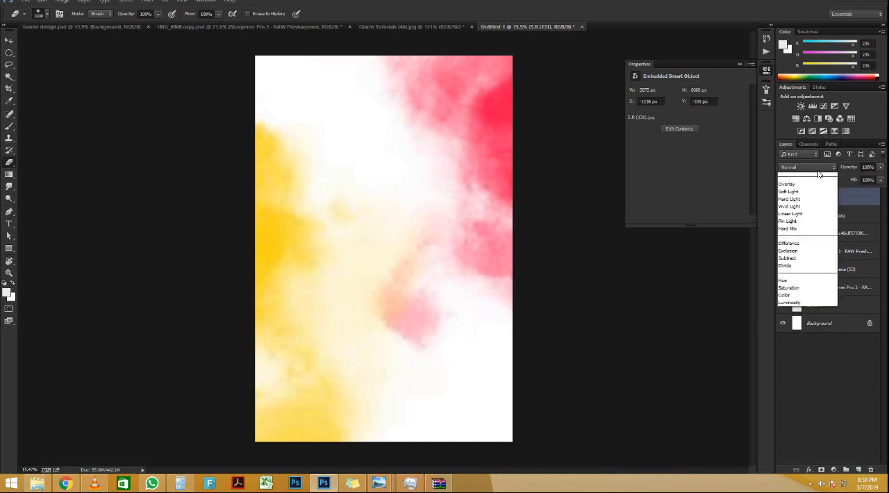
left_click(810, 200)
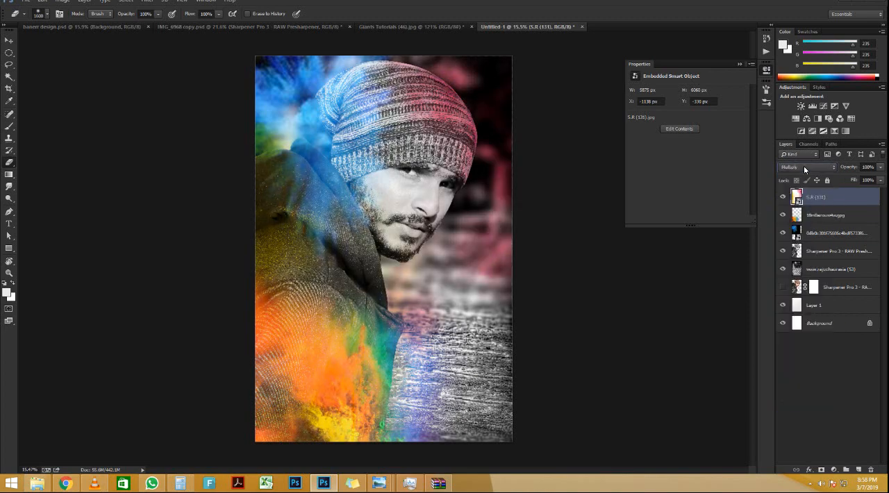
scroll(804, 166, "down", 1)
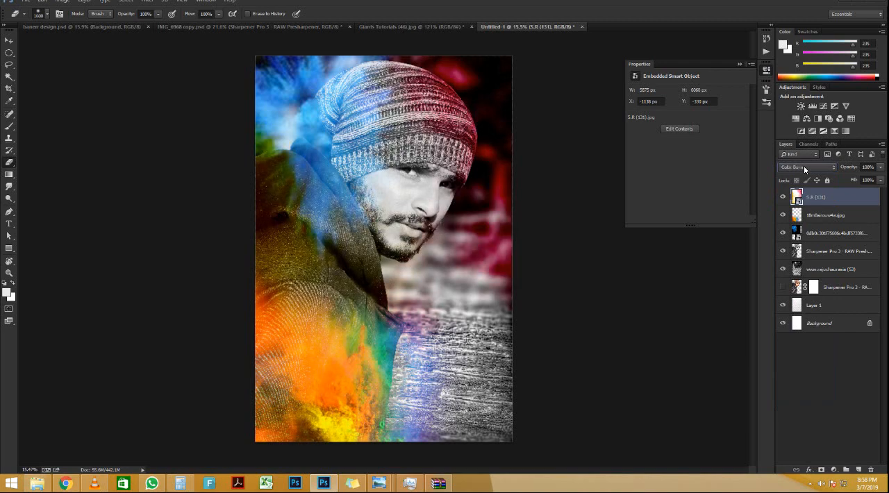
scroll(803, 165, "down", 1)
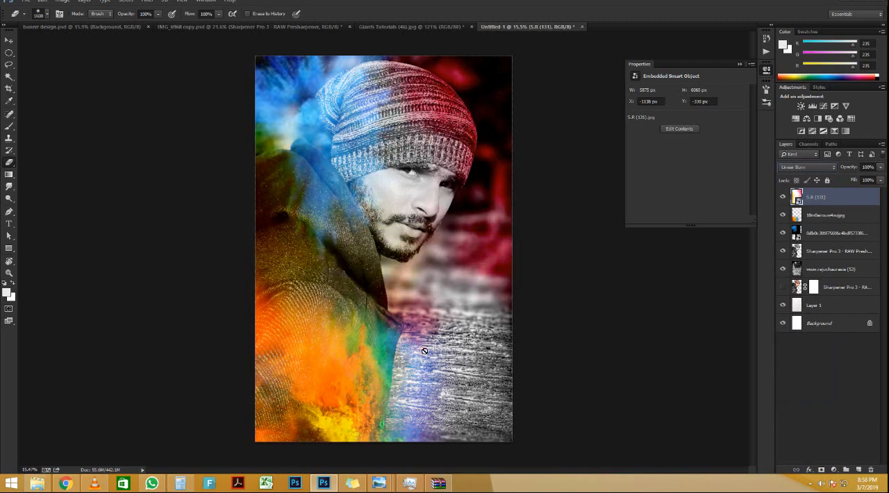
left_click(364, 381)
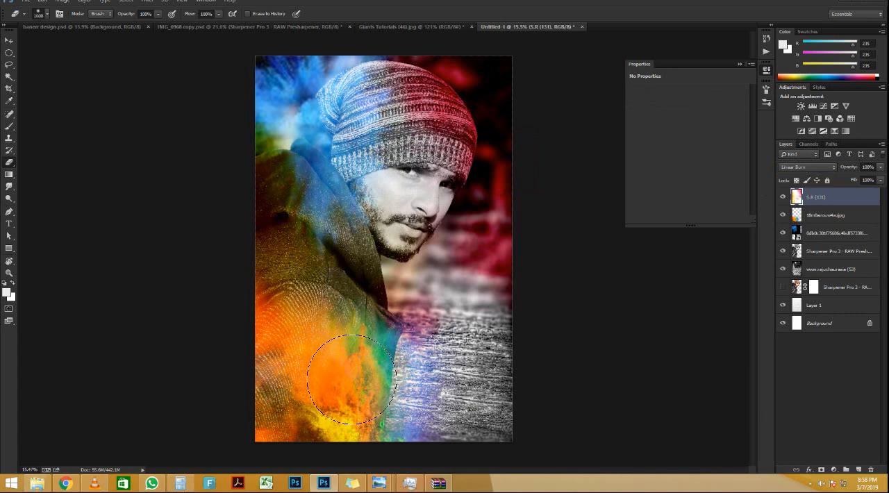
Step: Lower the opacity of the rainbow powder layer to 40%
left_click(850, 214)
left_click_drag(848, 169, 821, 179)
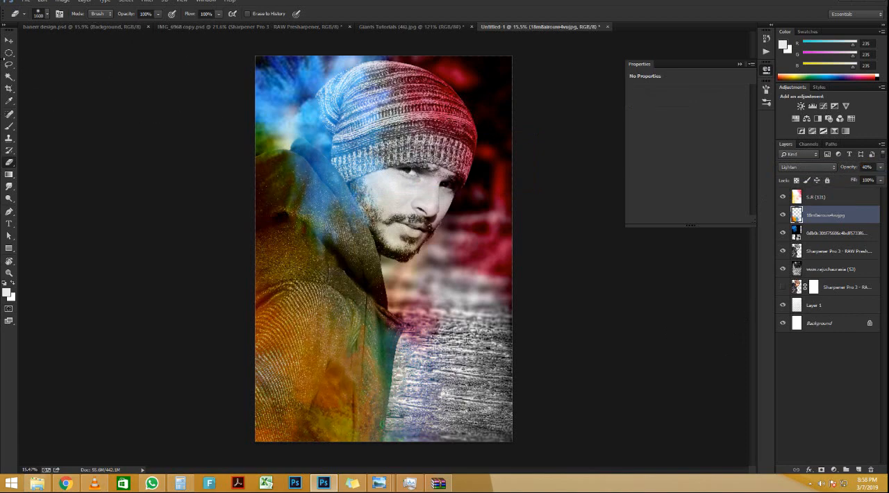
Step: Duplicate the S.R (131) layer and move the copy down and right so its yellow covers the lower jacket and background
left_click(9, 42)
left_click(323, 89)
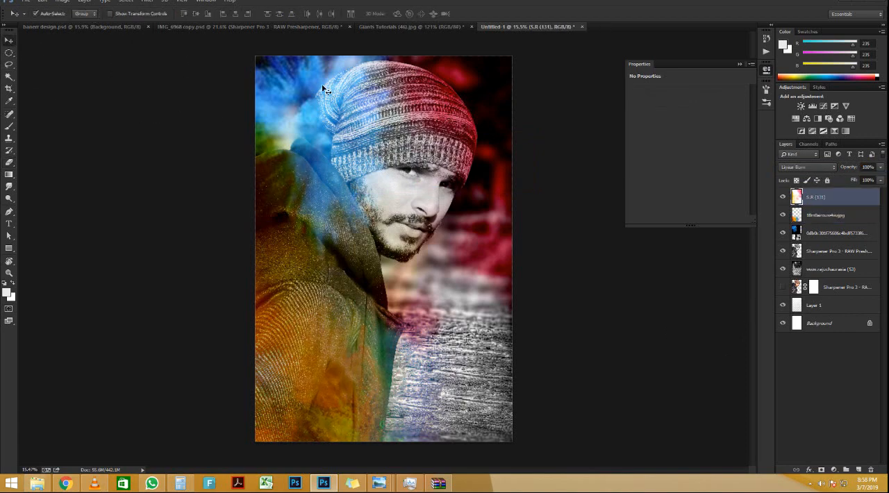
key("ctrl+j")
key("ctrl+t")
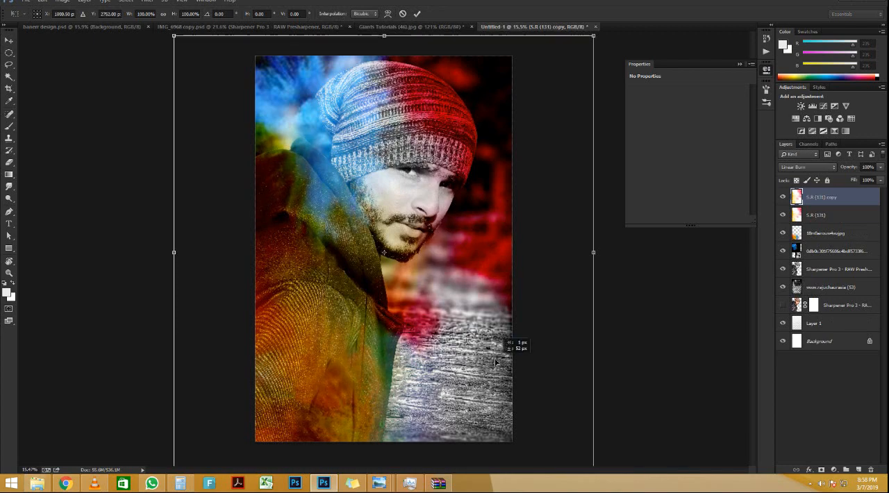
left_click_drag(346, 128, 472, 326)
key("Escape")
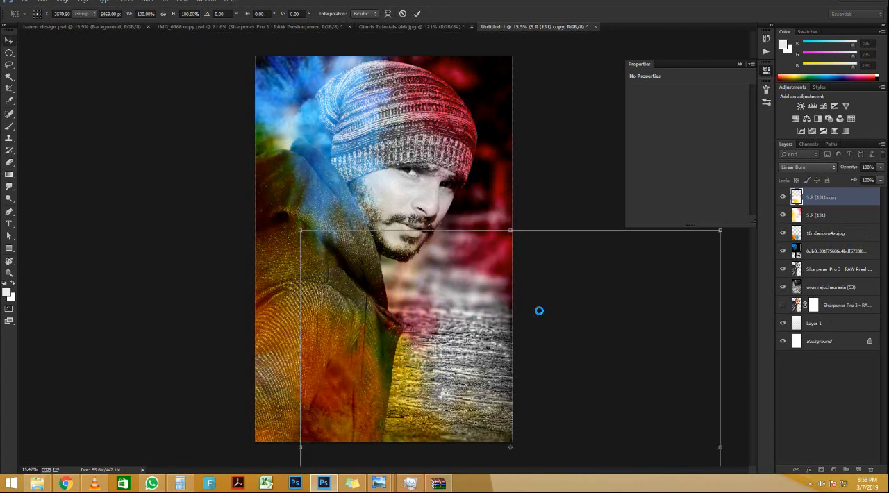
Step: Duplicate the blue powder explosion layer and move the copy over the lower-right textured background
left_click(878, 251)
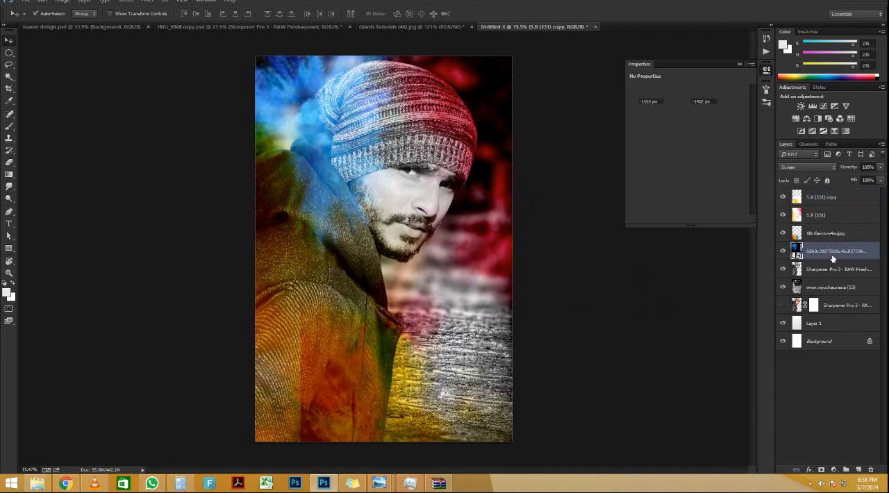
key("ctrl+t")
right_click(397, 199)
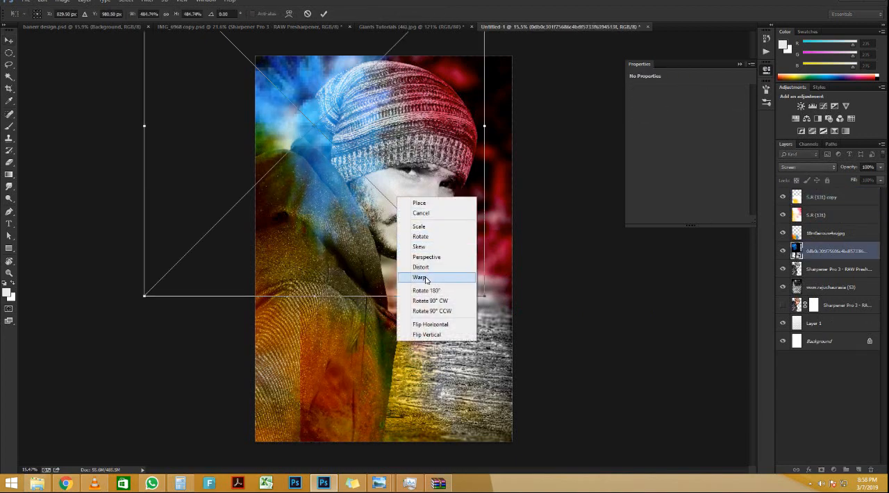
left_click(366, 143)
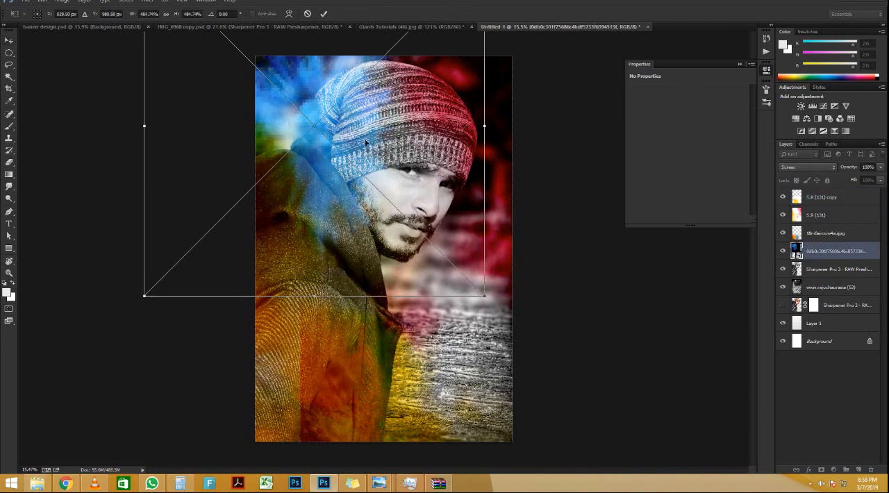
key("Return")
key("ctrl+j")
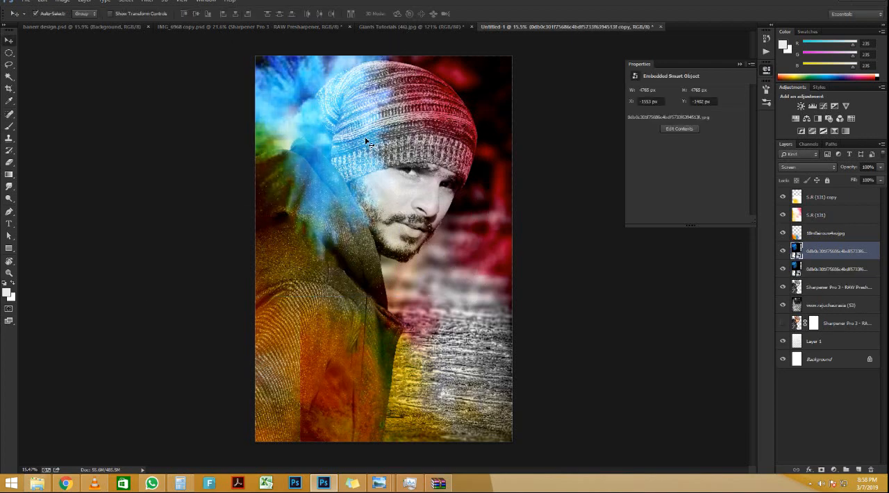
key("ctrl+t")
left_click_drag(387, 168, 543, 409)
key("Return")
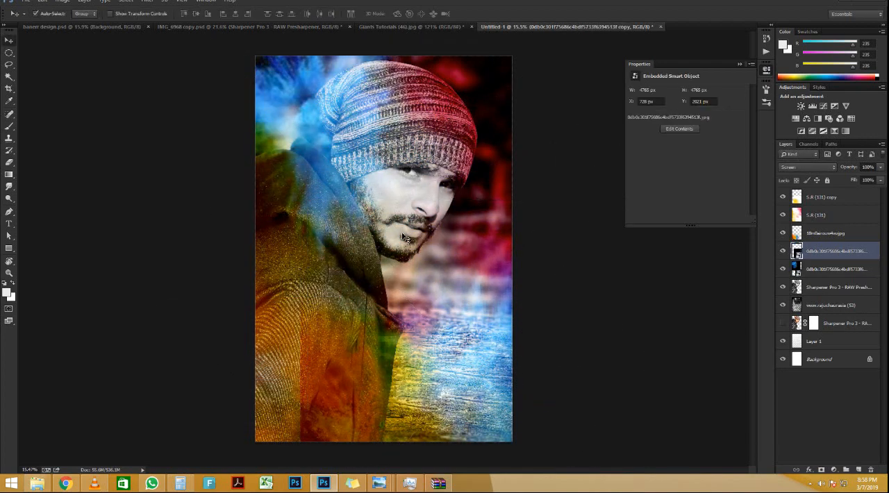
Step: Set the blend mode of the blue paint-splatter layer S.R (168) over the man's chin to Soft Light
scroll(374, 136, "up", 3)
scroll(374, 137, "down", 1)
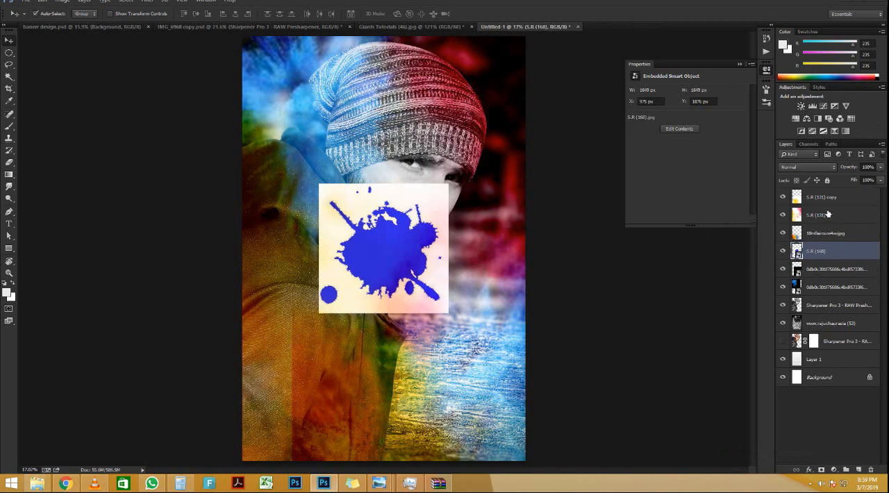
left_click(803, 169)
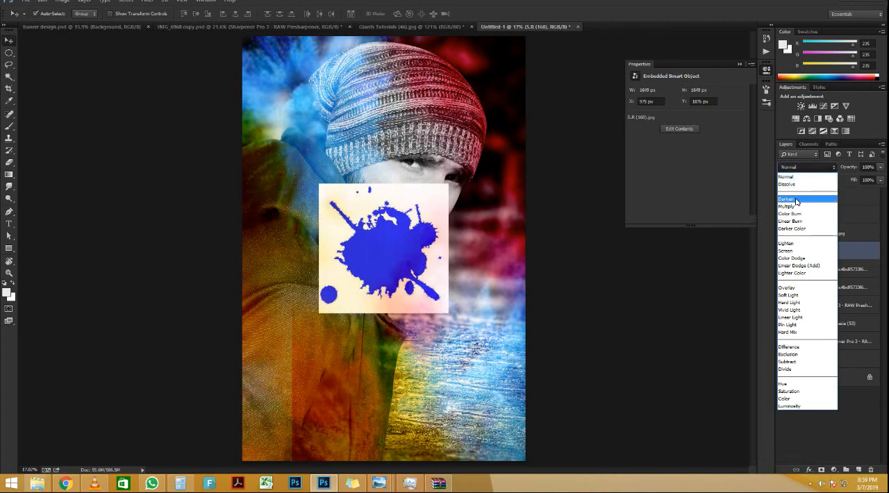
left_click(804, 196)
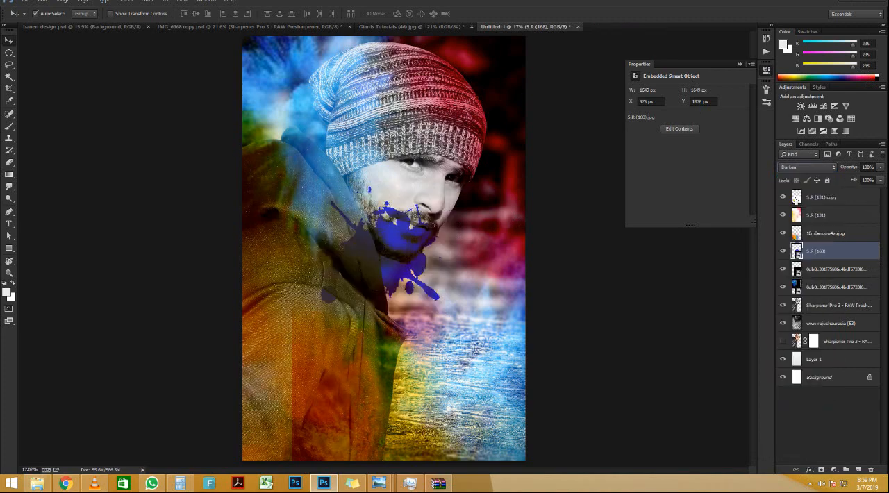
left_click(805, 168)
left_click(804, 167)
key("Down")
key("Down")
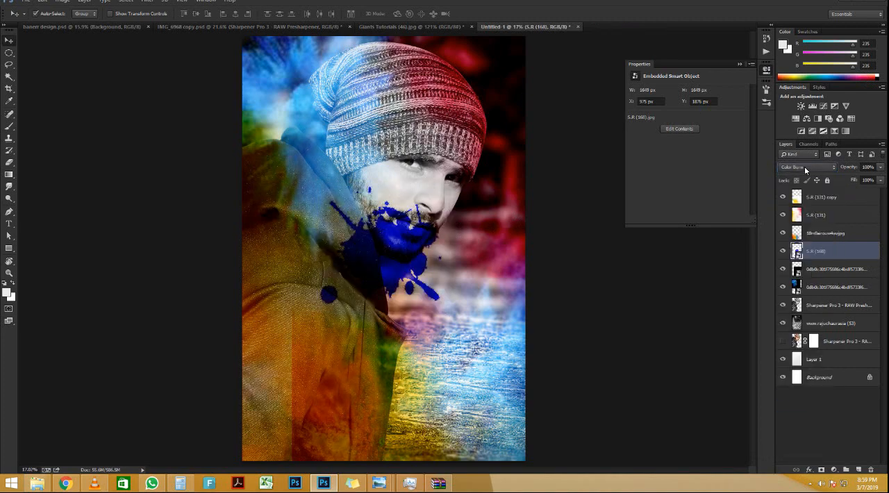
key("Down")
key("Down")
key("Down")
key("Down")
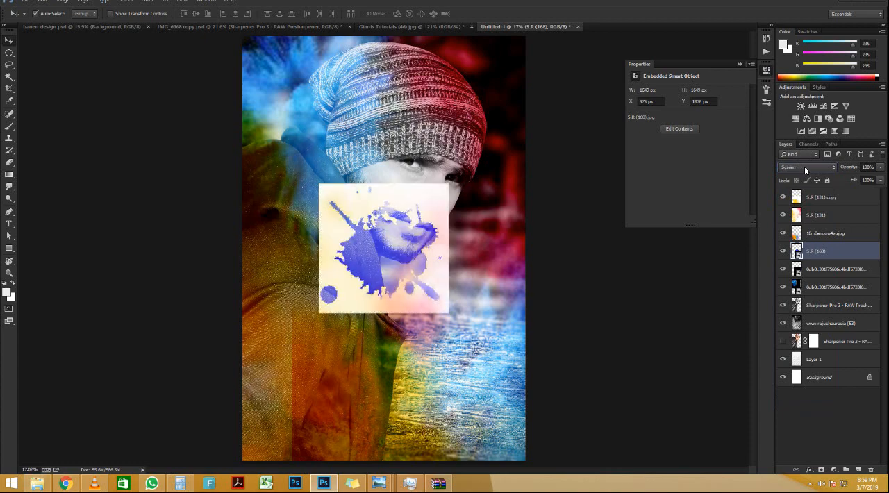
key("Down")
key("Down")
key("Down")
key("Down")
key("Down")
key("Down")
key("Down")
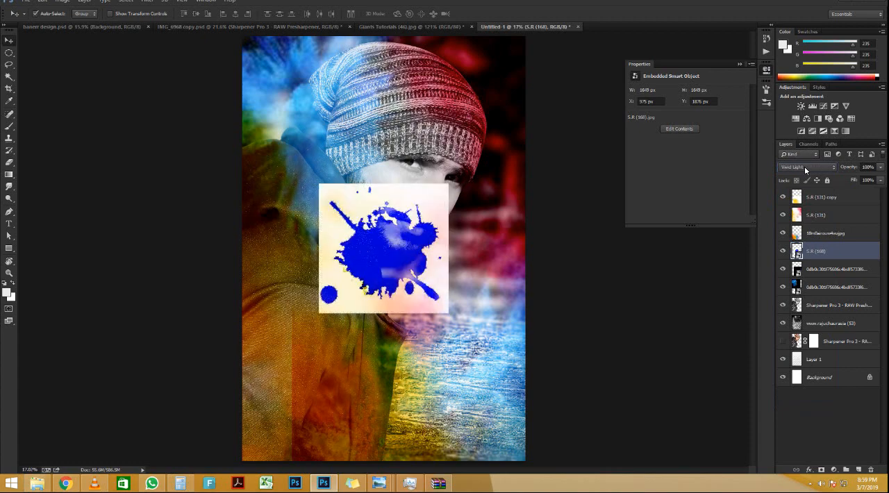
key("Up")
key("Up")
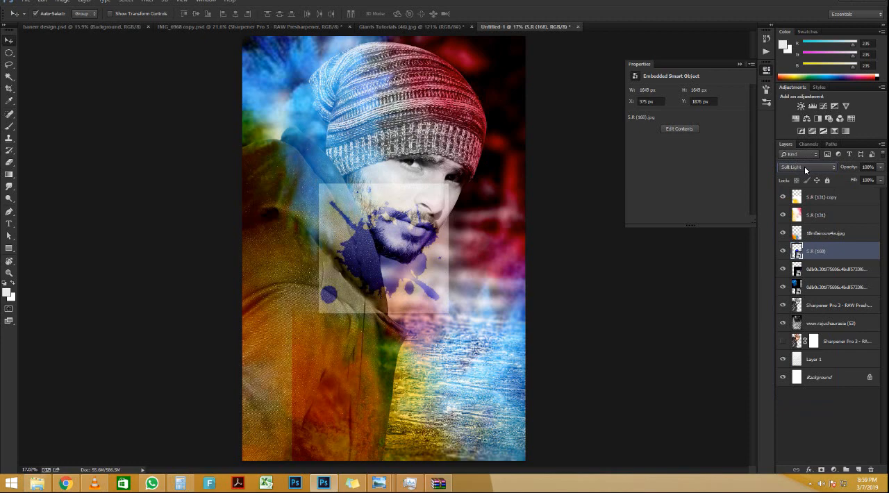
Step: Rasterize the S.R (168) splatter layer and erase its square edges around the man's face, collar and background
key("e")
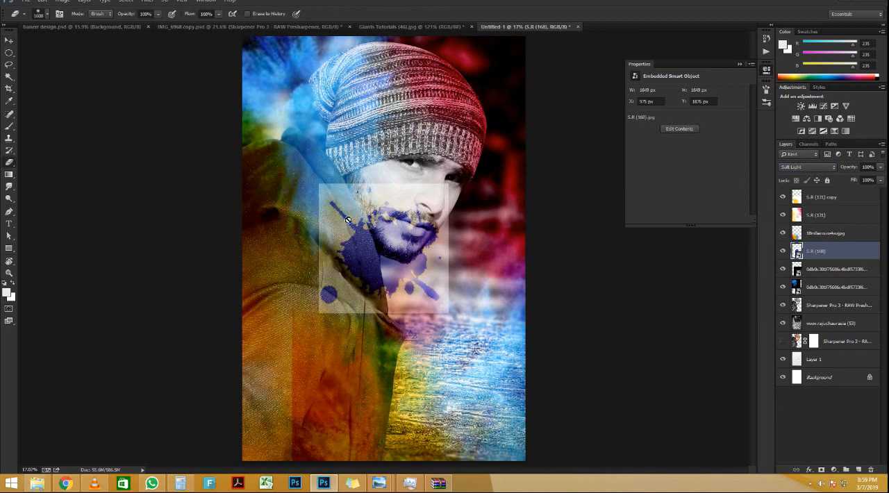
left_click(345, 202)
key("Return")
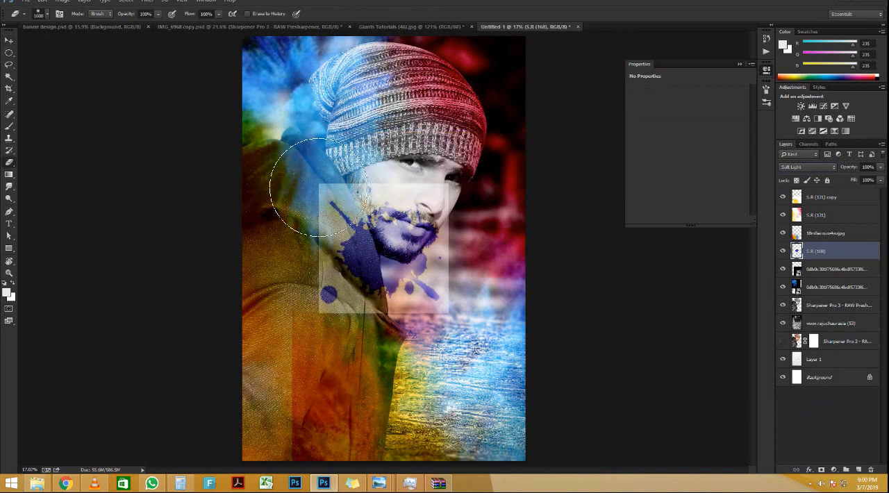
mouse_move(323, 186)
left_mouse_down()
mouse_move(308, 192)
mouse_move(360, 183)
left_mouse_up()
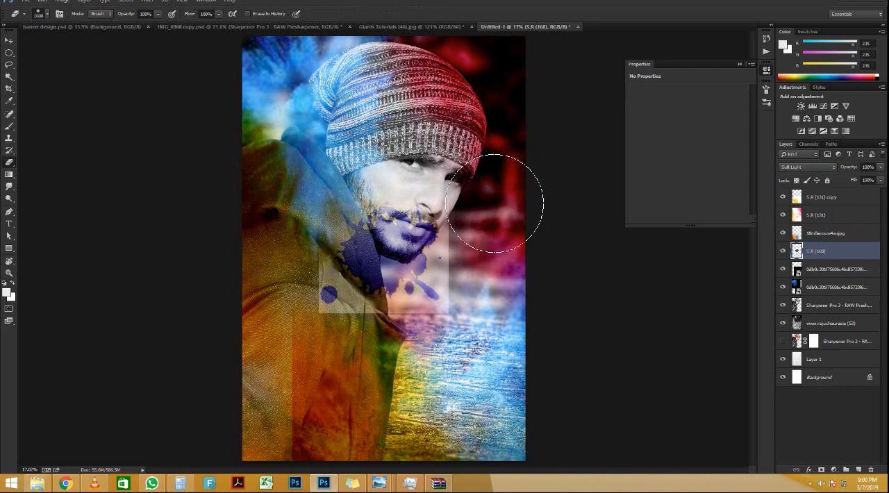
left_click_drag(453, 167, 538, 239)
mouse_move(435, 349)
left_mouse_down()
mouse_move(404, 364)
mouse_move(431, 327)
mouse_move(379, 355)
mouse_move(244, 284)
left_mouse_up()
mouse_move(459, 314)
left_mouse_down()
mouse_move(430, 278)
mouse_move(513, 232)
mouse_move(393, 257)
mouse_move(380, 238)
left_mouse_up()
key("ctrl+z")
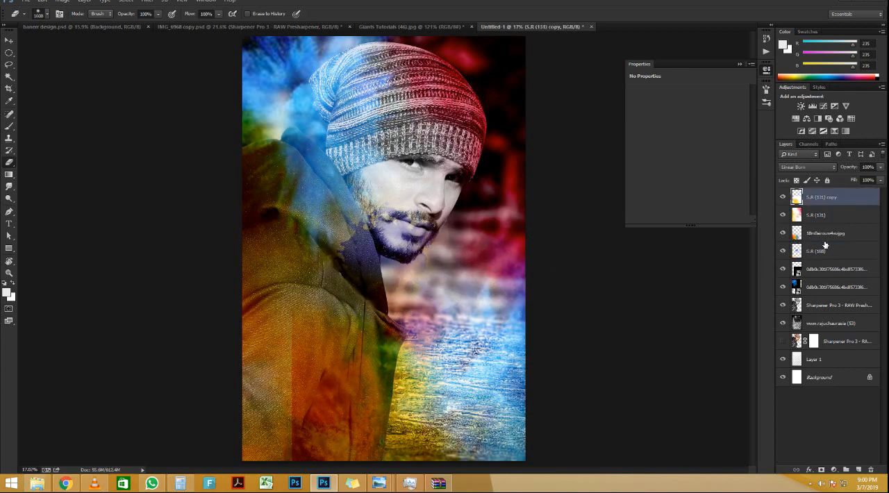
Step: Try to reposition the S.R (168) splatter over the beard and collar with Free Transform
left_click(826, 249)
key("ctrl+t")
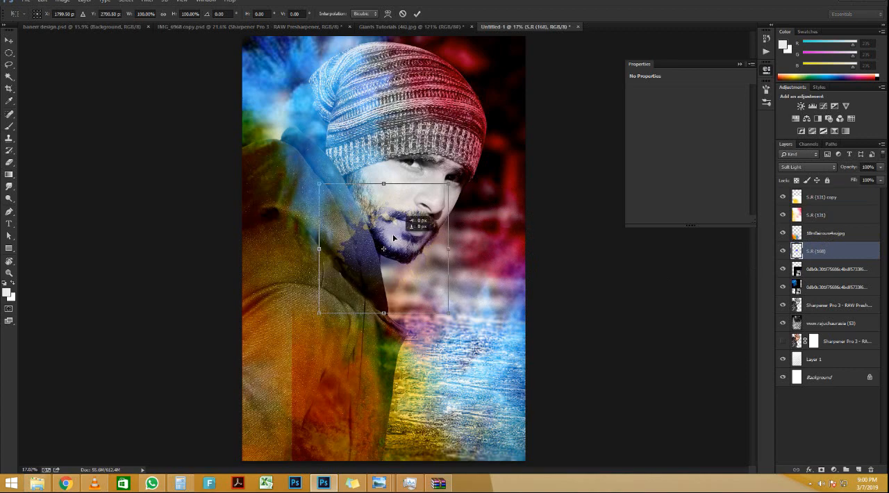
mouse_move(412, 236)
left_mouse_down()
mouse_move(372, 205)
mouse_move(390, 186)
mouse_move(409, 200)
mouse_move(427, 241)
mouse_move(421, 257)
mouse_move(401, 240)
left_mouse_up()
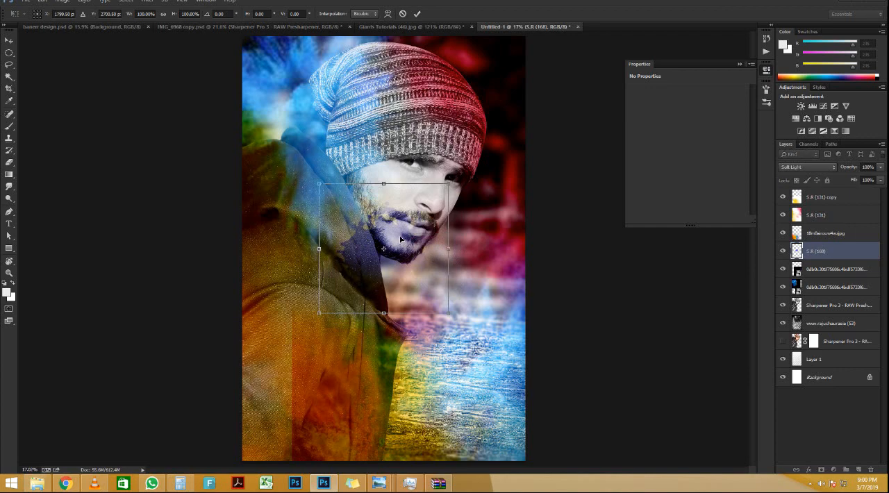
key("Return")
scroll(450, 227, "down", 3)
scroll(450, 227, "up", 1)
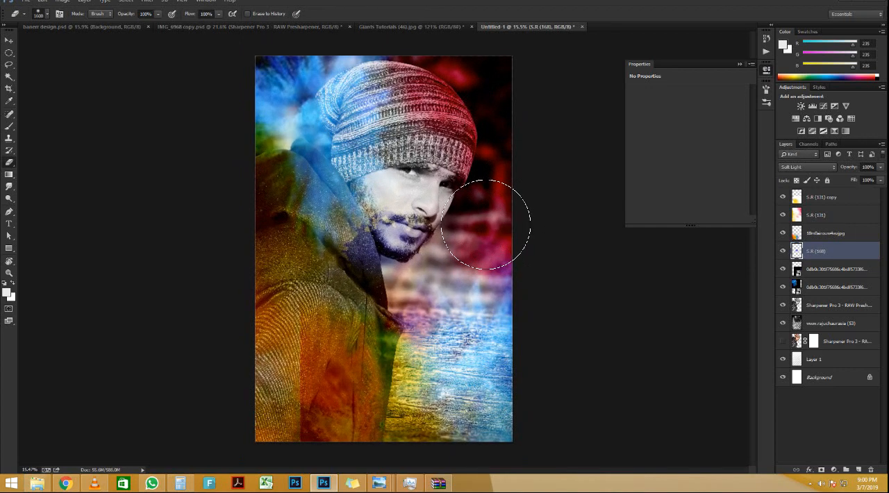
Step: Erase the hard vertical edge of the S.R (131) copy layer on the lower part of the jacket
left_click(823, 198)
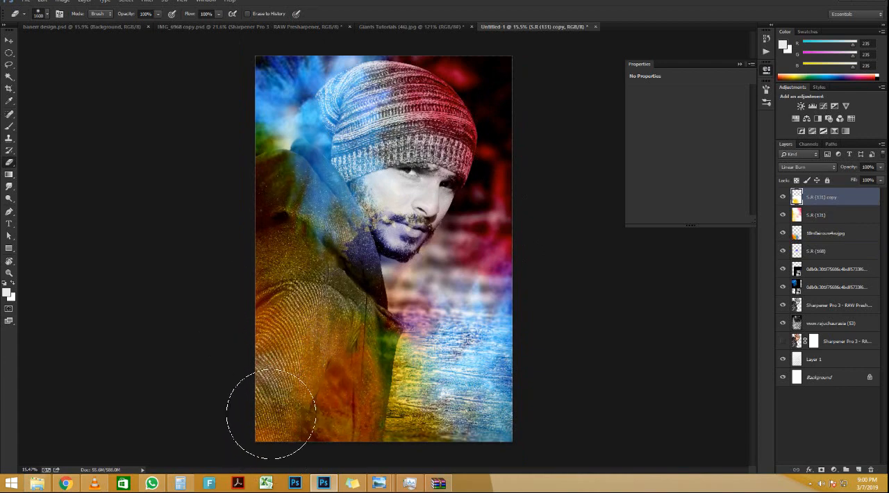
scroll(285, 445, "down", 2)
left_click(9, 40)
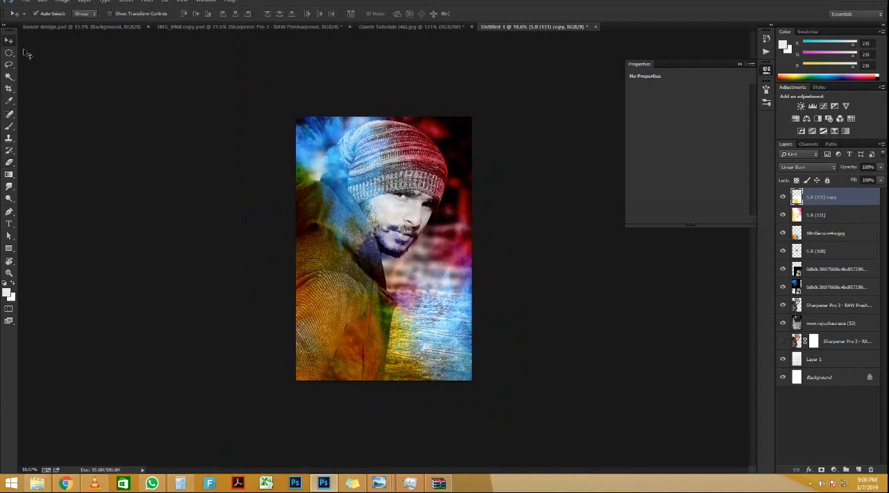
scroll(387, 248, "up", 1)
scroll(387, 248, "up", 2)
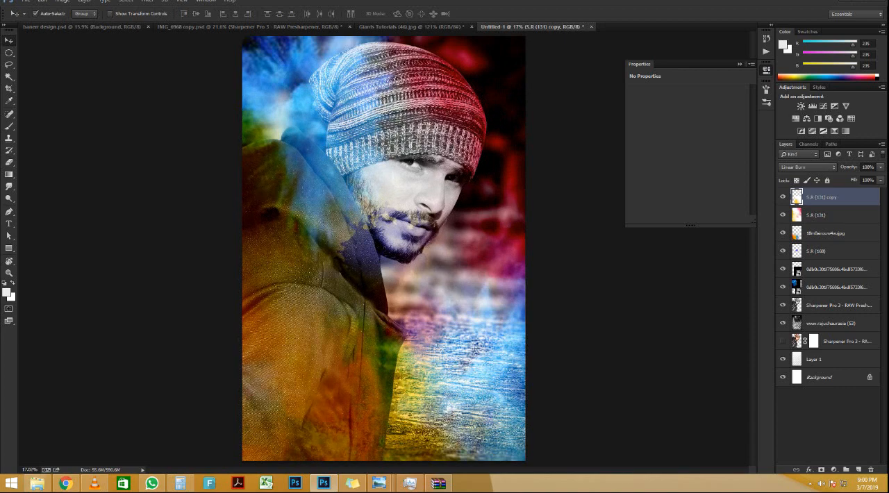
scroll(420, 206, "down", 1)
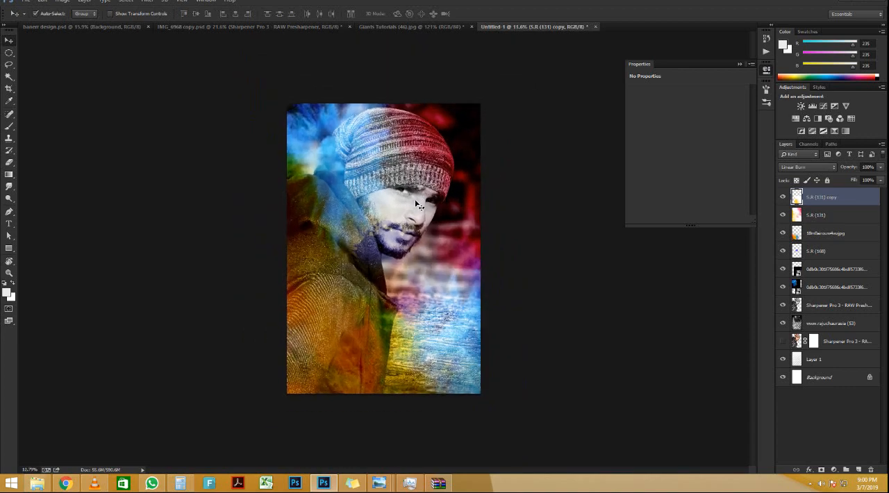
Step: Set the blend mode of the HOLI UCKERMARK title image layer to Lighten
key("ctrl+plus")
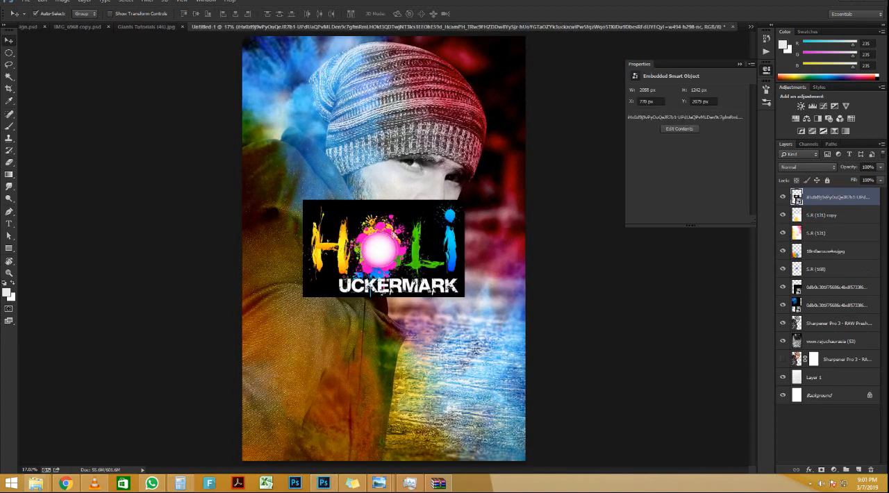
left_click(820, 166)
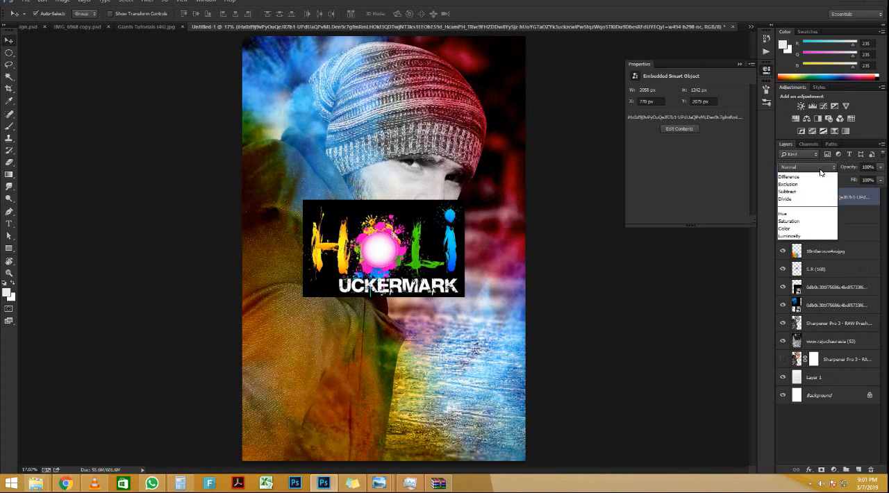
left_click(821, 174)
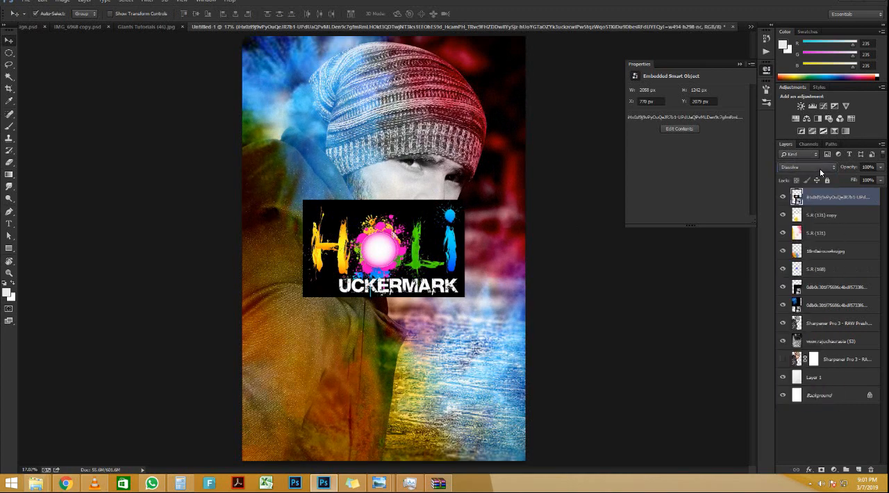
key("Down")
key("Down")
key("Down")
key("Down")
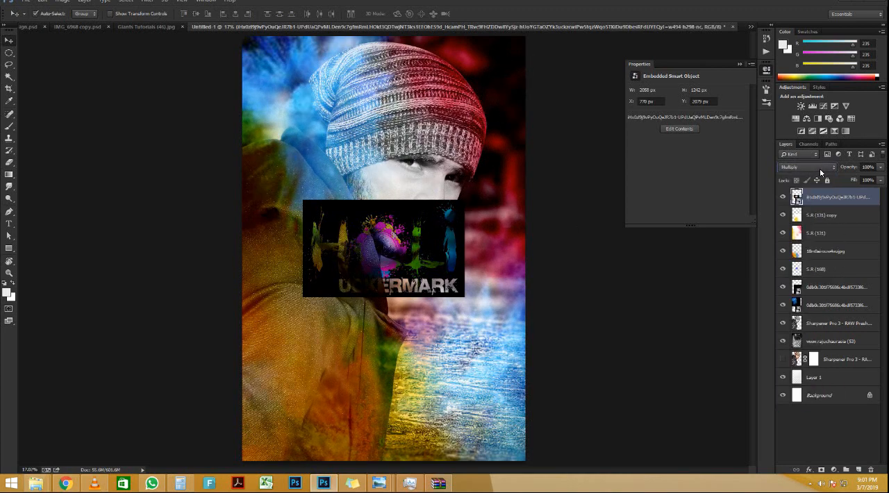
key("Down")
key("Down")
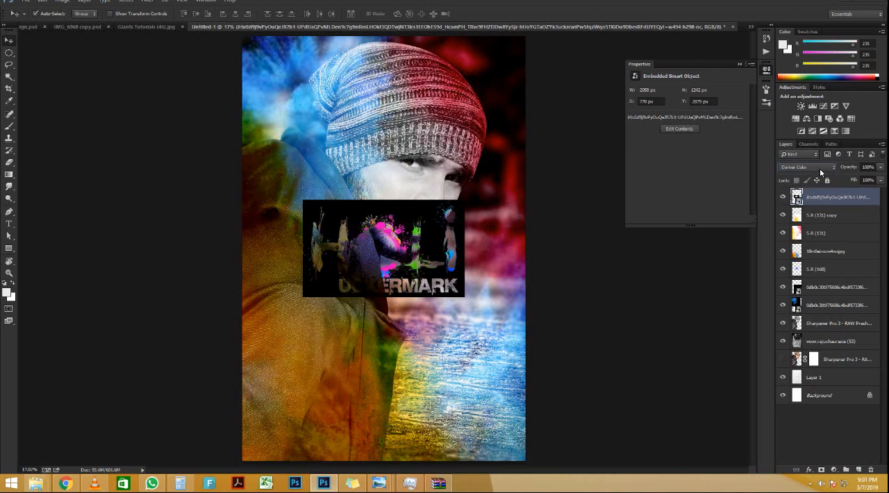
Step: Move the HOLI UCKERMARK title onto the lower jacket, leaving free space beneath it
left_click_drag(390, 255, 310, 425)
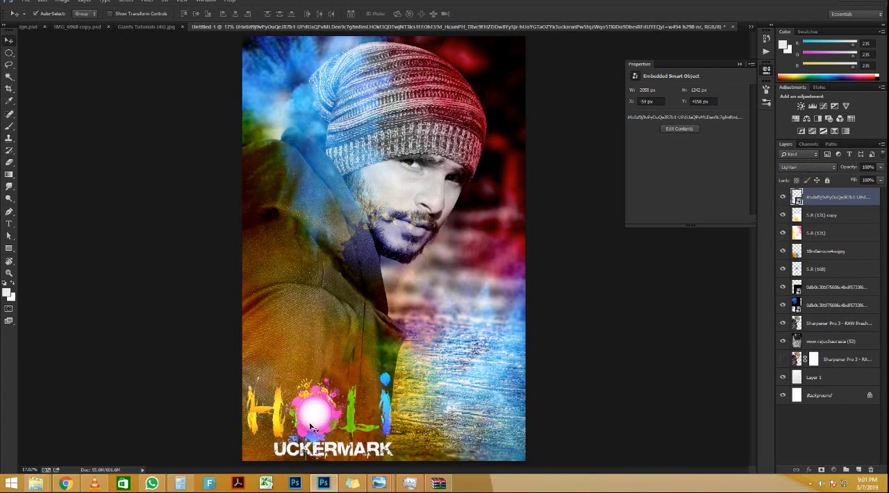
scroll(315, 436, "up", 6)
scroll(333, 421, "down", 6)
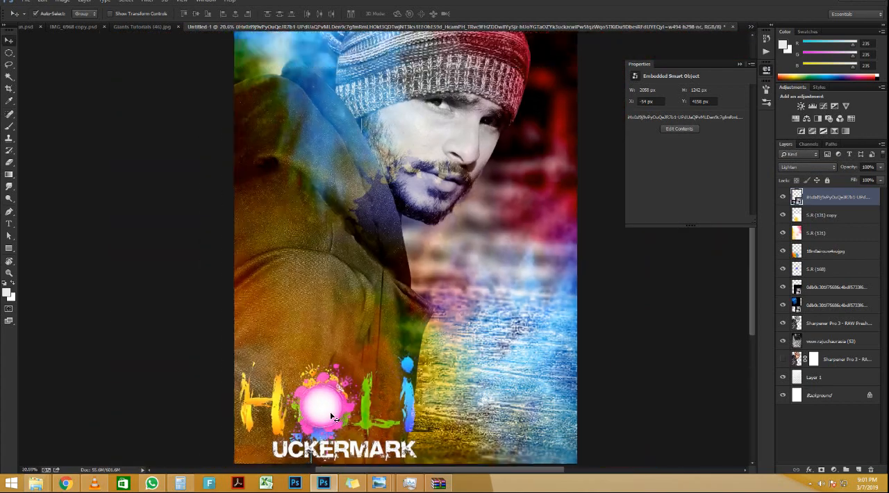
left_click_drag(333, 413, 332, 342)
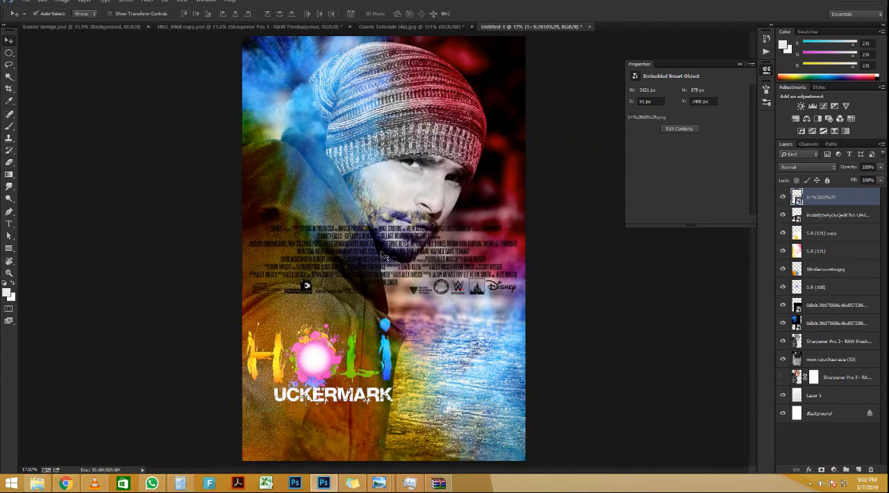
Step: Move the movie-credits block to the poster's bottom edge and scale its height to about 50%, spanning the canvas width
left_click_drag(384, 266, 369, 428)
key("ctrl+t")
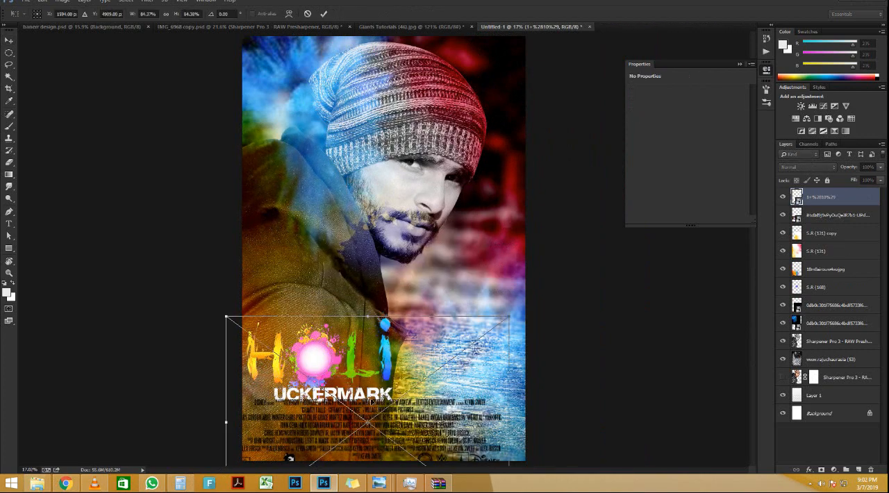
left_click_drag(385, 312, 393, 392)
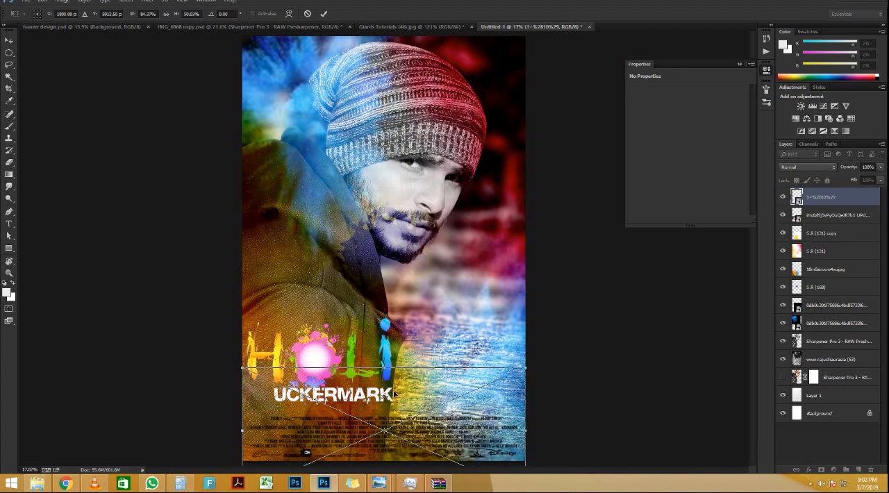
key("Return")
Step: Nudge the HOLI UCKERMARK title slightly down, closer to the credits block
left_click_drag(307, 369, 307, 373)
scroll(357, 255, "down", 3)
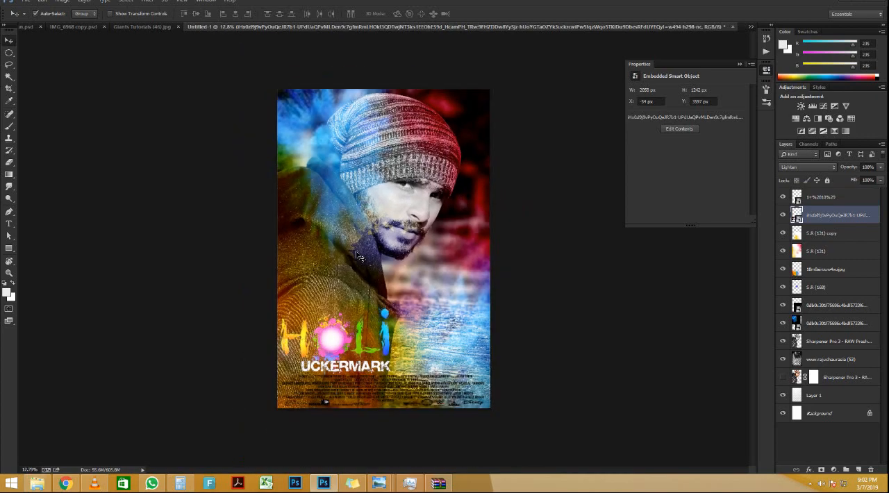
scroll(383, 248, "up", 2)
scroll(397, 255, "up", 4)
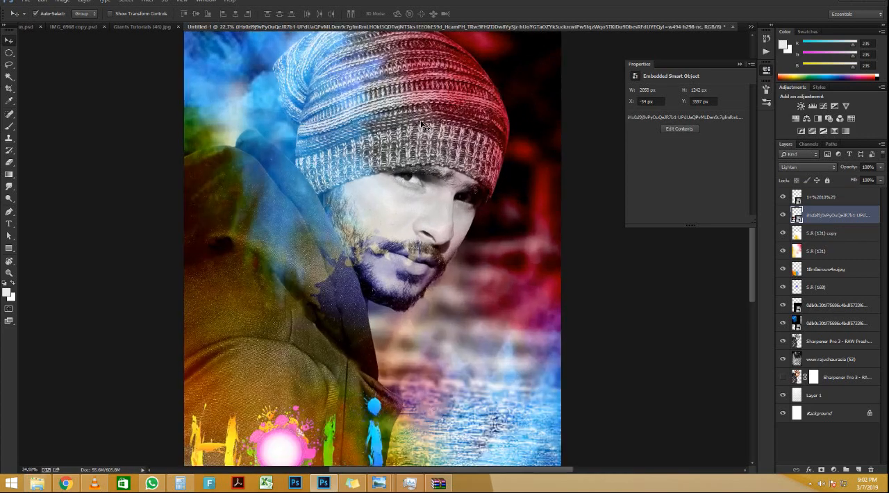
scroll(431, 161, "down", 2)
scroll(431, 161, "down", 3)
scroll(437, 160, "up", 3)
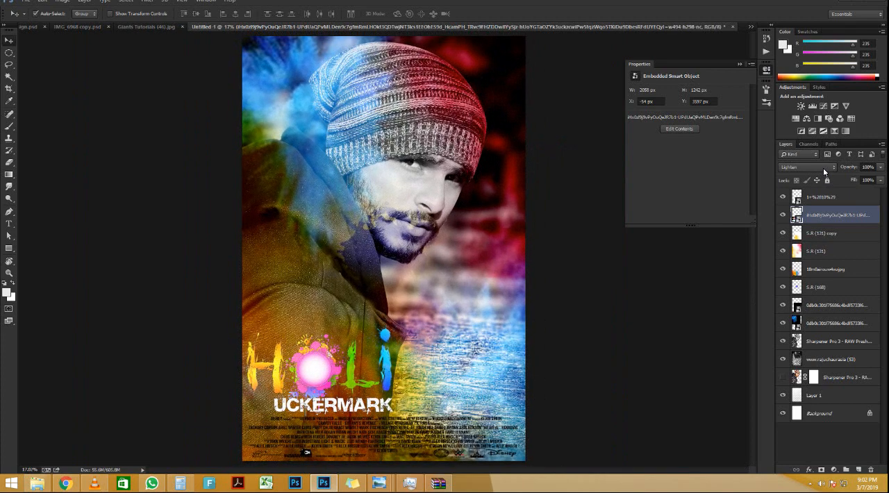
Step: Stamp all visible layers into a new merged layer above the movie-credits layer
left_click(825, 171)
left_click(825, 171)
left_click(838, 196)
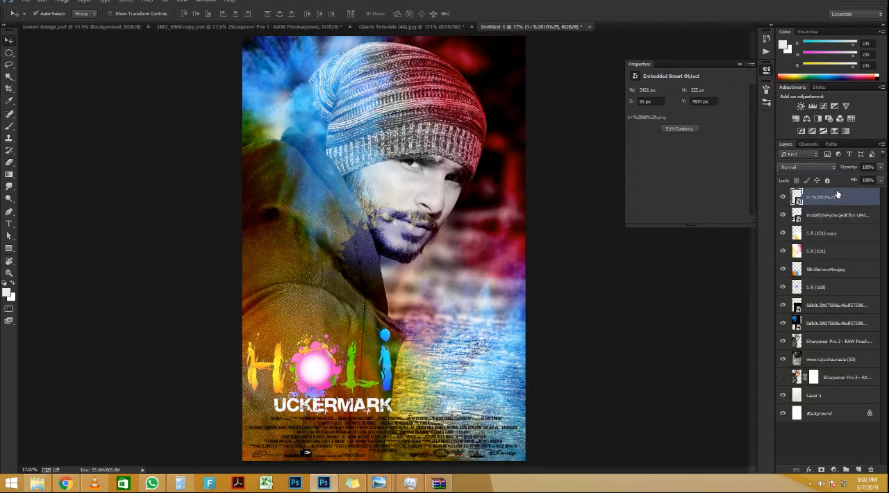
key("ctrl+shift+alt+e")
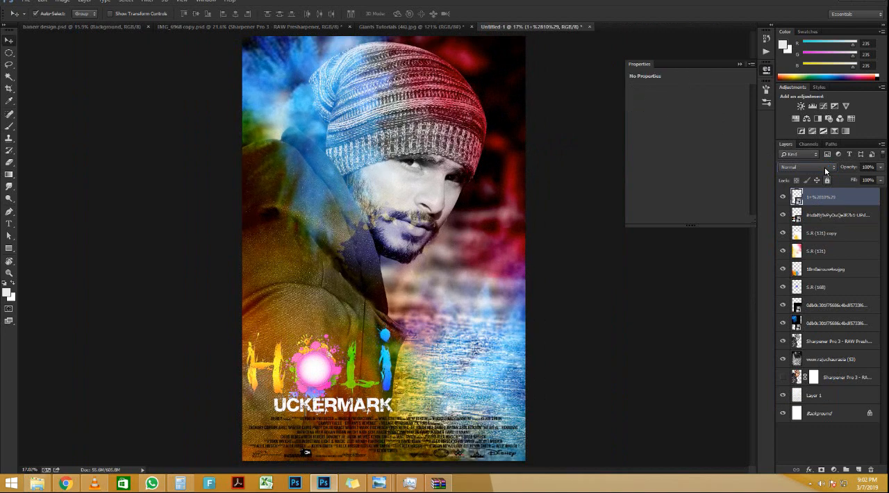
Step: Try blend modes such as Multiply, Darker Color, Lighter Color and Soft Light on the merged top layer and compare the effect
left_click(825, 168)
left_click(826, 168)
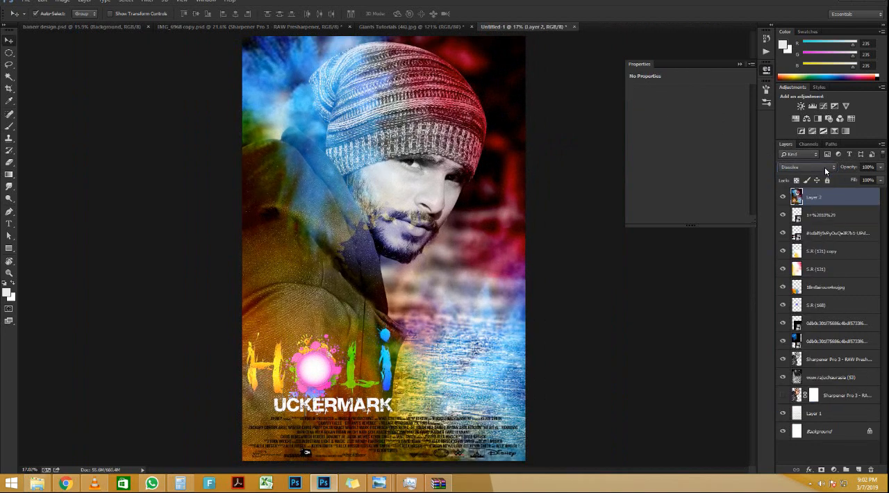
scroll(825, 171, "down", 2)
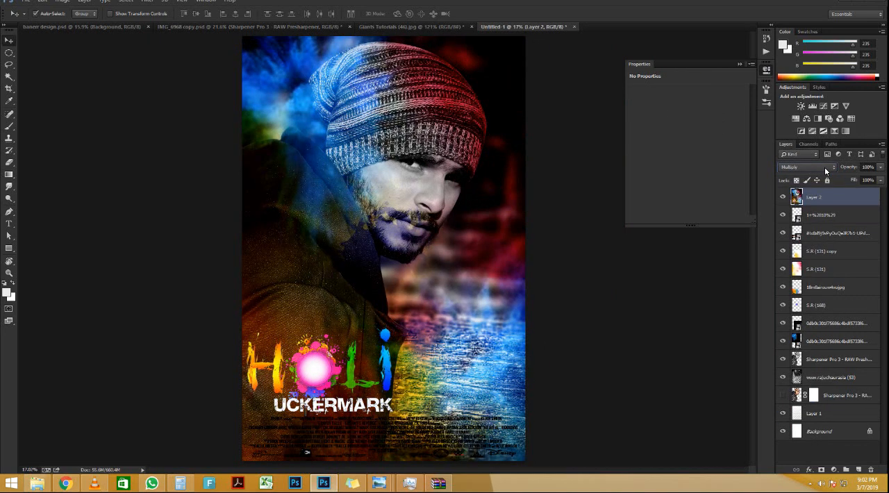
scroll(827, 171, "down", 1)
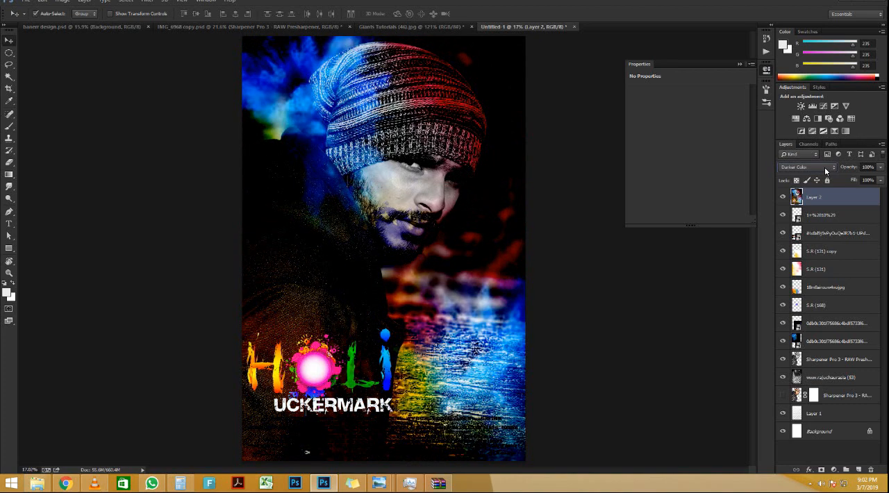
scroll(826, 170, "down", 1)
scroll(825, 171, "down", 3)
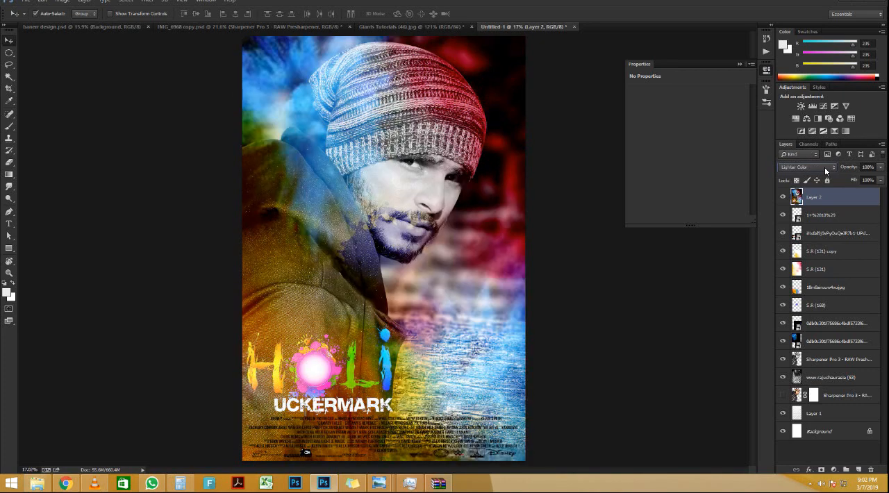
scroll(826, 171, "down", 2)
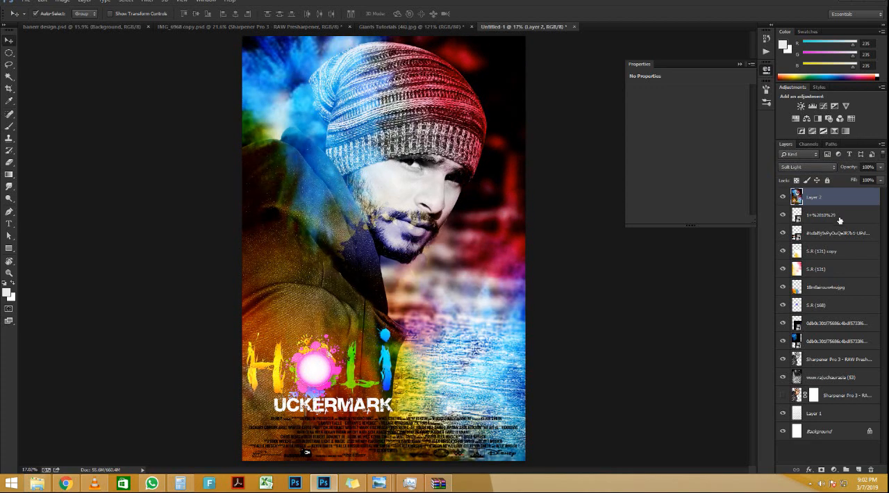
left_click(784, 198)
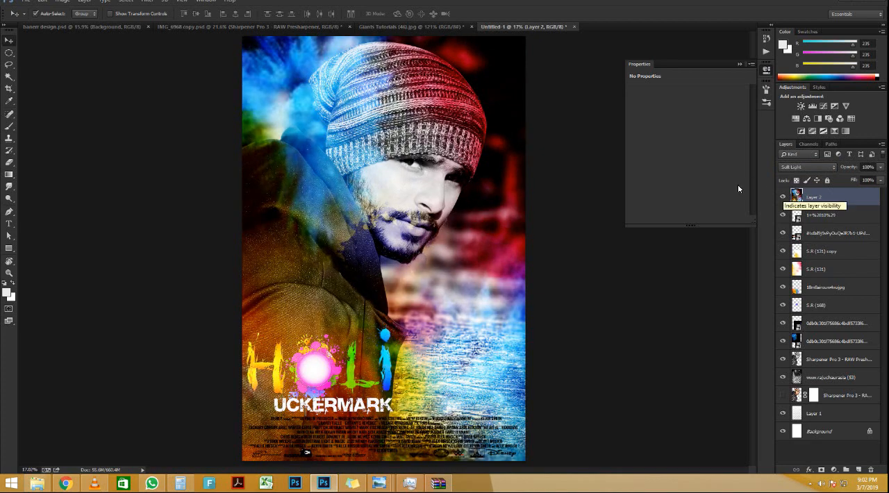
Step: Try Hard Light, Pin Light, Hard Mix and Color blending on the merged top layer, and return it to Normal
key("e")
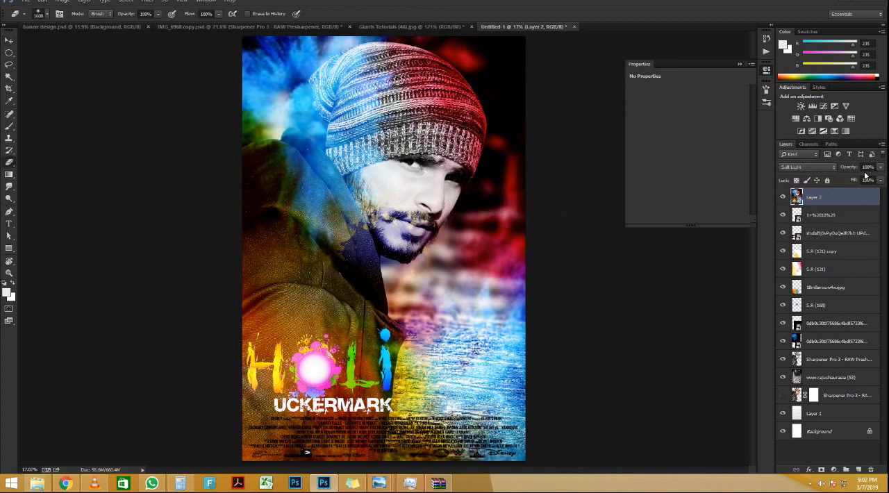
left_click(810, 167)
key("Down")
key("Down")
key("Return")
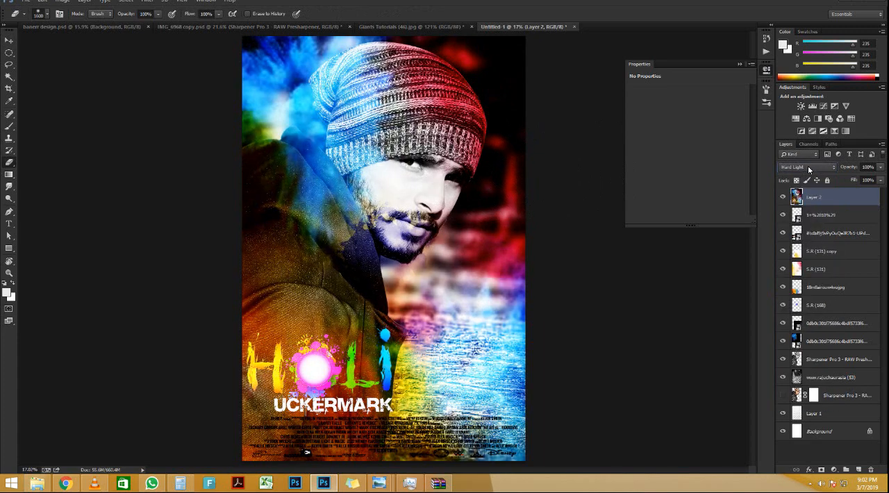
key("Down")
key("Down")
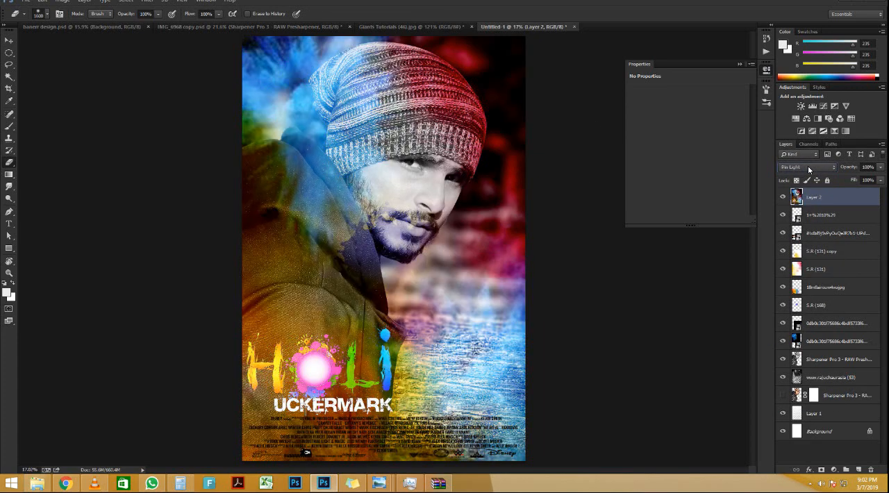
key("Down")
key("Down")
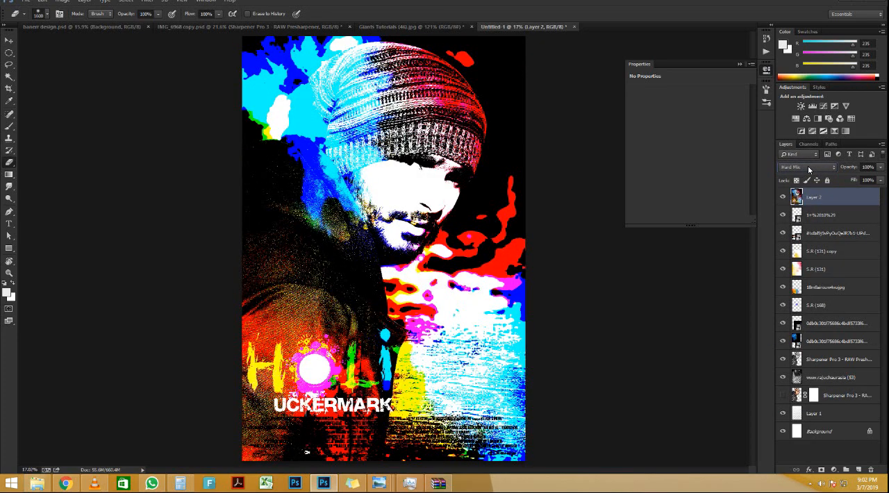
key("Down")
key("Down")
key("Down")
key("Down")
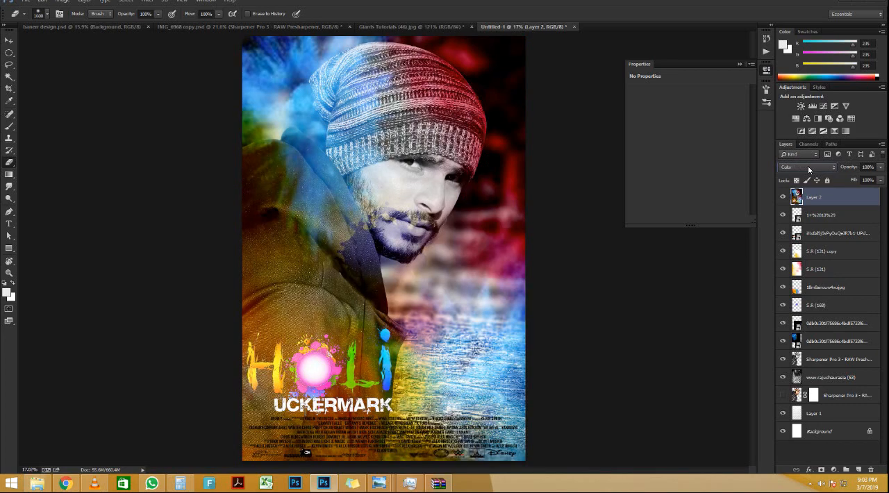
scroll(808, 167, "up", 11)
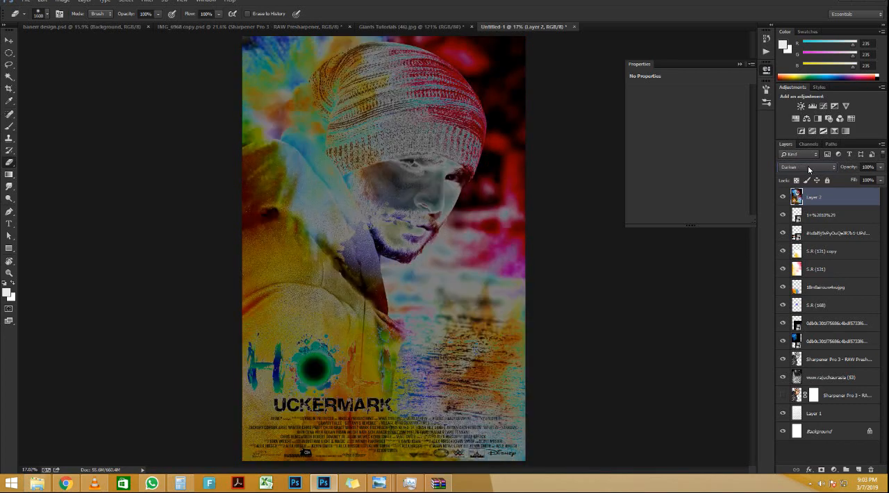
scroll(808, 165, "up", 2)
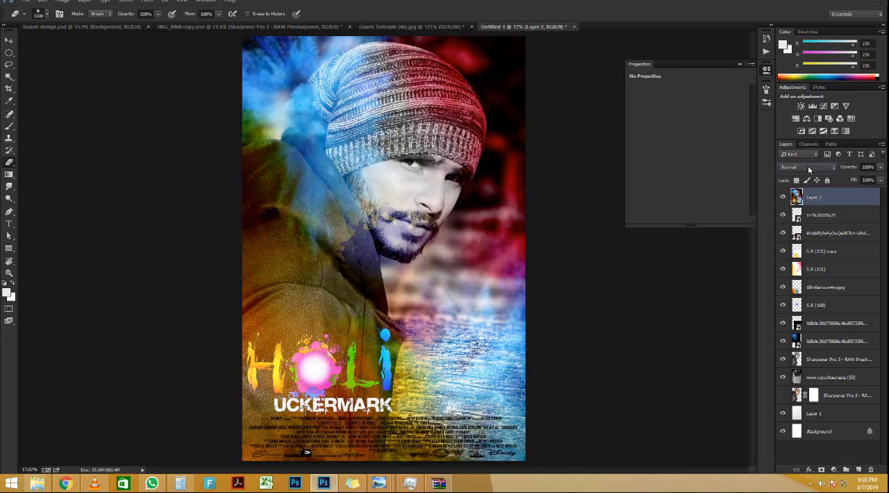
Step: Add a Color Lookup adjustment layer above the merged layer and load the 2Strip.look 3DLUT
left_click(830, 467)
left_click(834, 408)
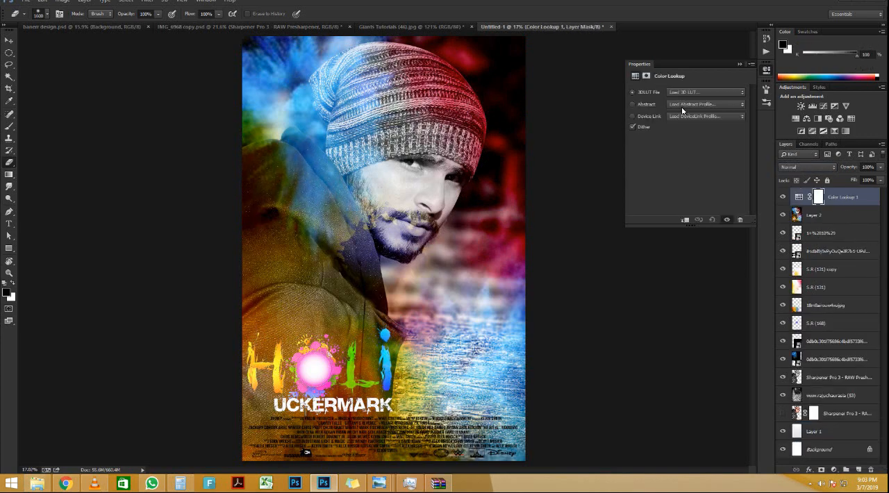
left_click(679, 98)
left_click(678, 97)
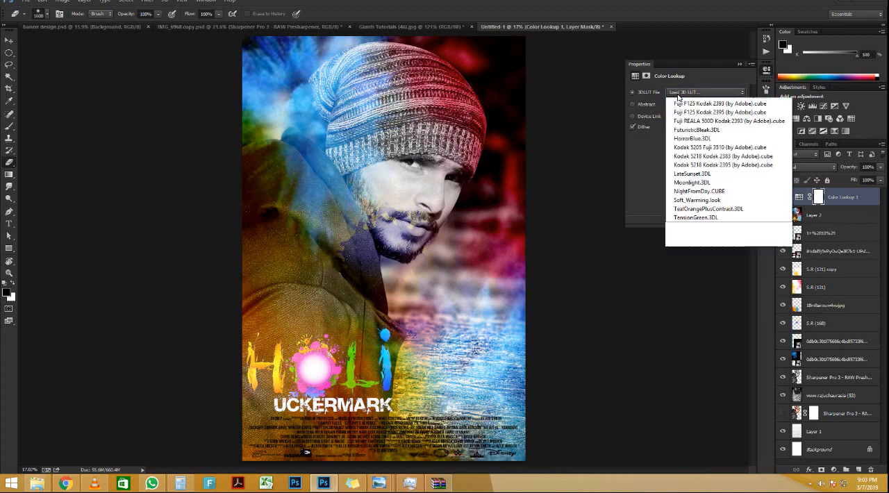
left_click(684, 127)
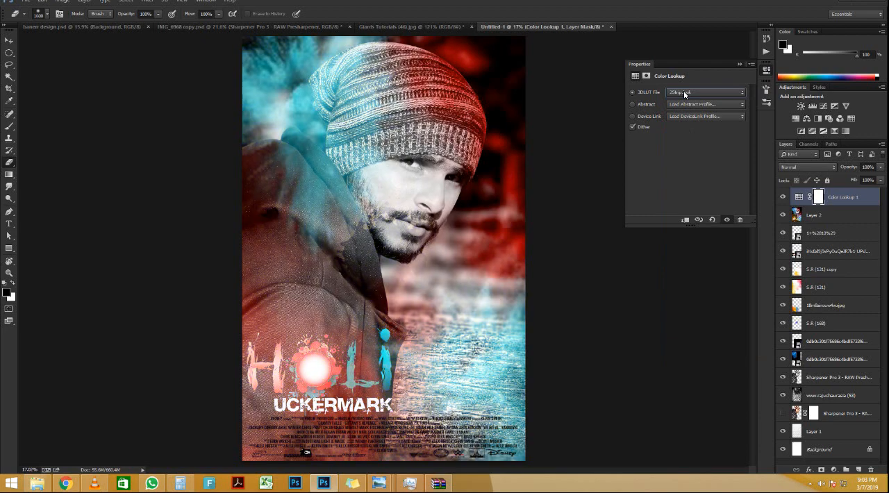
Step: Preview the other 3DLUT looks on the Color Lookup adjustment and settle on HorrorBlue.3DL for a cool blue grade
scroll(685, 95, "down", 1)
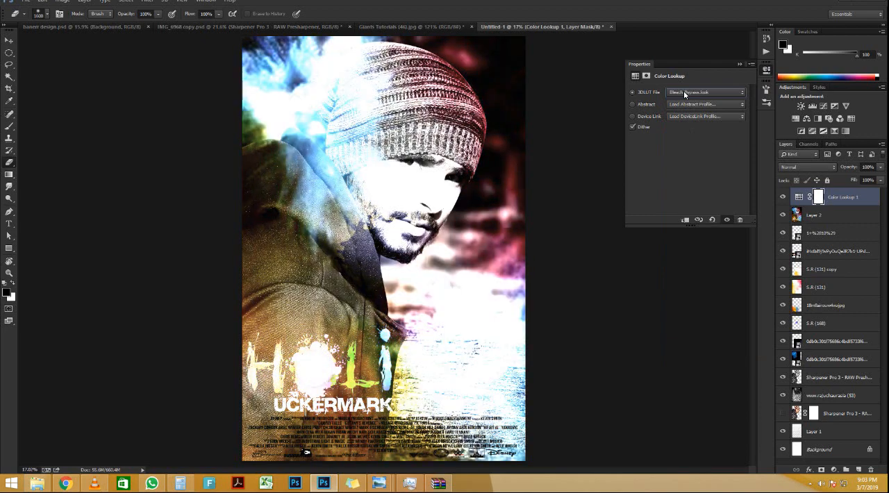
scroll(684, 93, "down", 1)
scroll(685, 94, "down", 1)
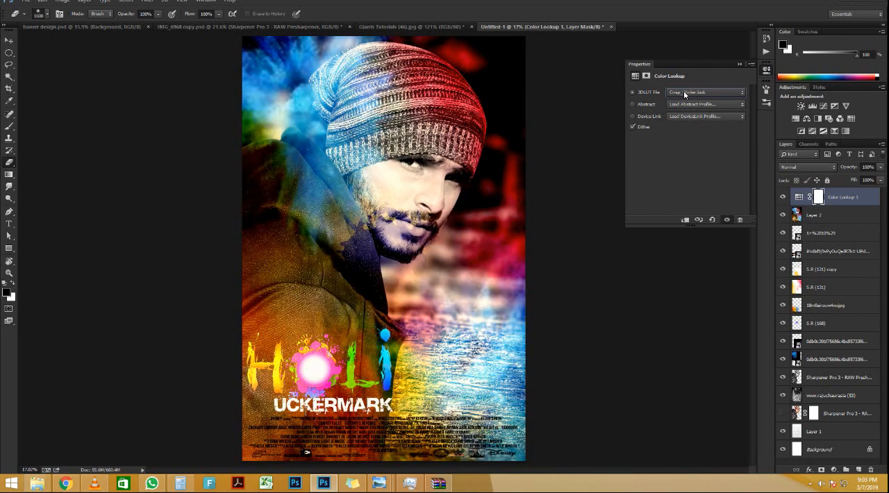
scroll(683, 92, "down", 1)
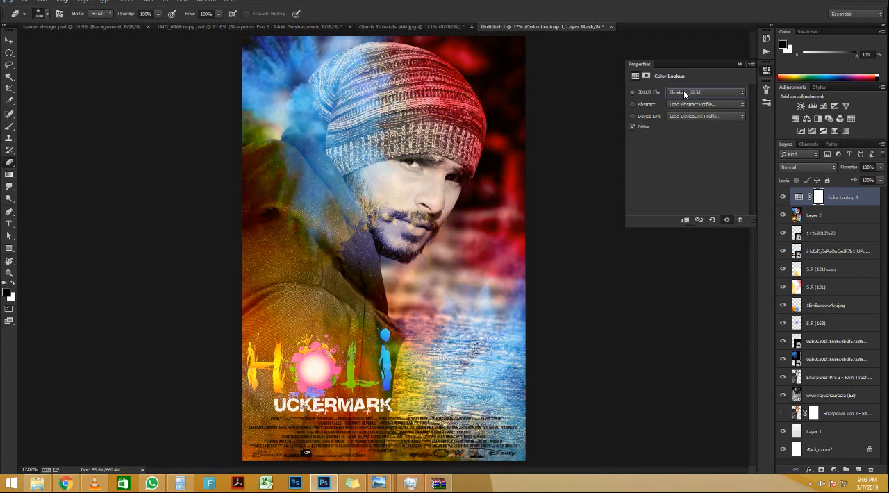
scroll(684, 90, "down", 2)
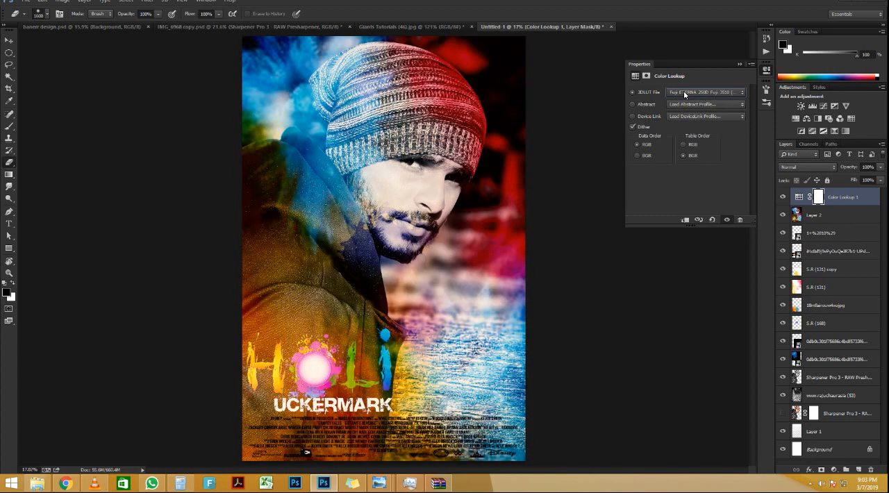
scroll(685, 94, "down", 1)
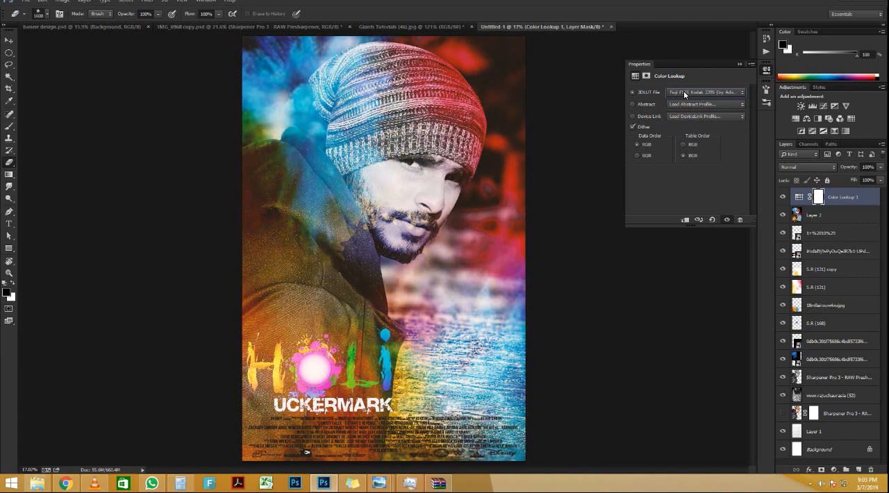
scroll(684, 93, "down", 2)
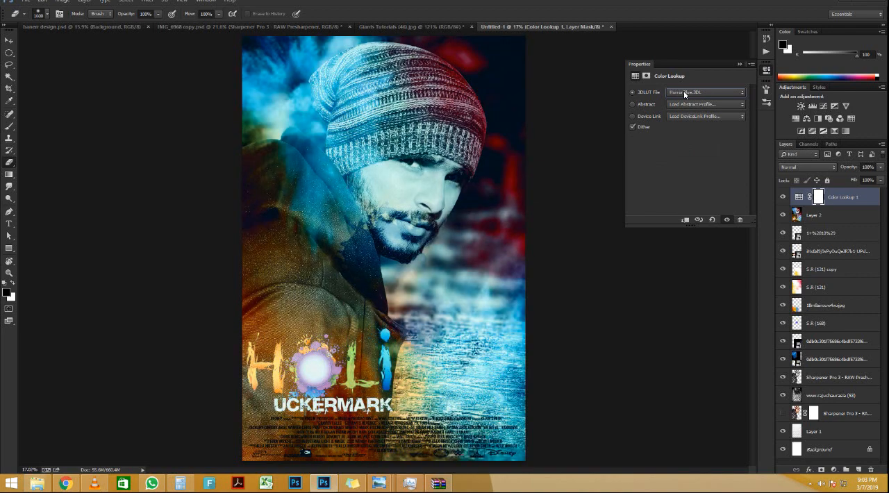
left_click(740, 64)
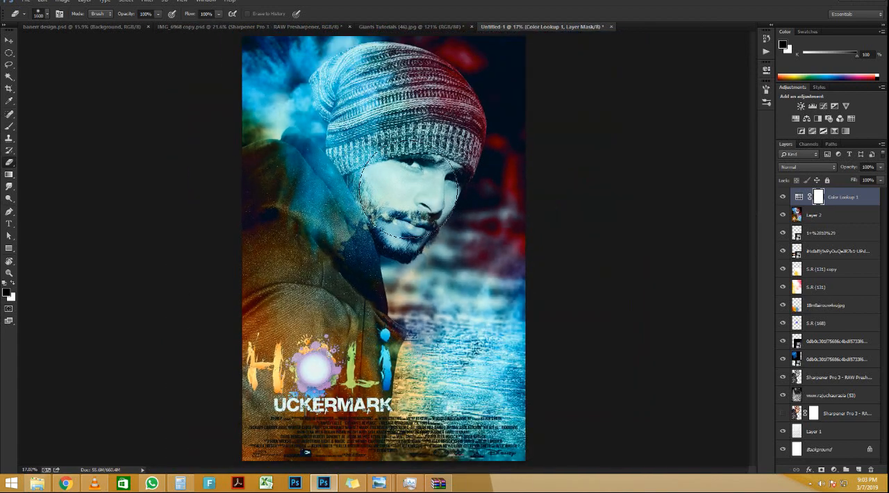
Step: Paint black over the man's face on the Color Lookup layer mask to remove the blue grade there
key("b")
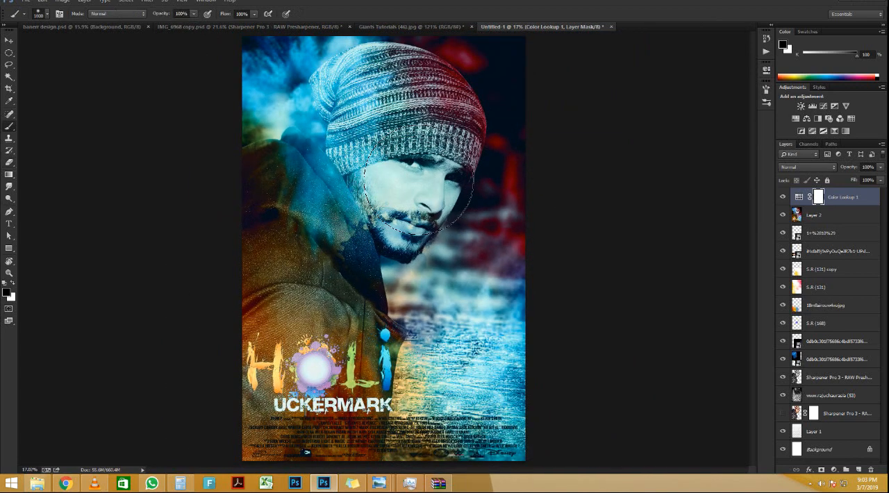
mouse_move(413, 199)
left_mouse_down()
mouse_move(399, 176)
mouse_move(401, 160)
left_mouse_up()
scroll(406, 202, "down", 4)
scroll(432, 188, "up", 3)
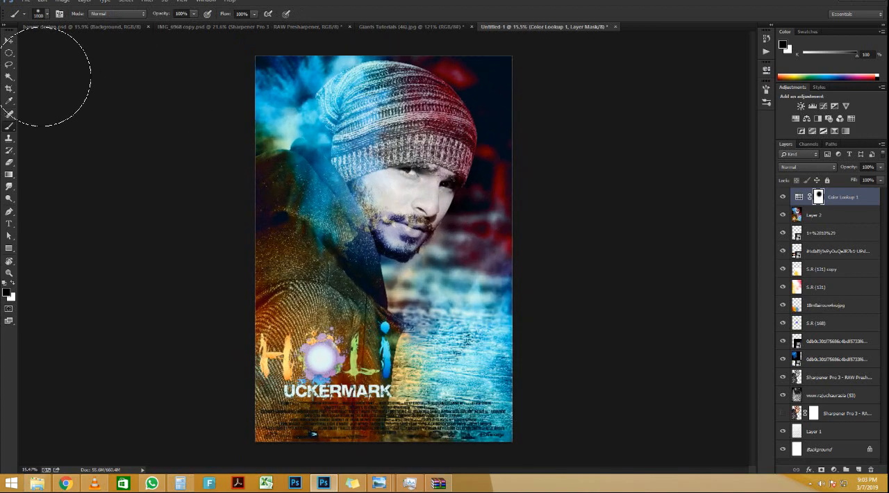
left_click(9, 39)
scroll(432, 202, "down", 2)
scroll(431, 203, "up", 3)
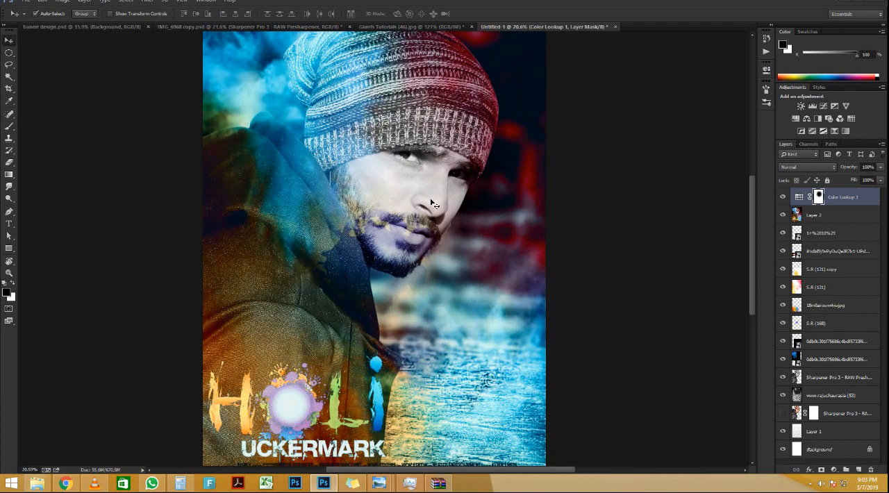
scroll(431, 202, "down", 2)
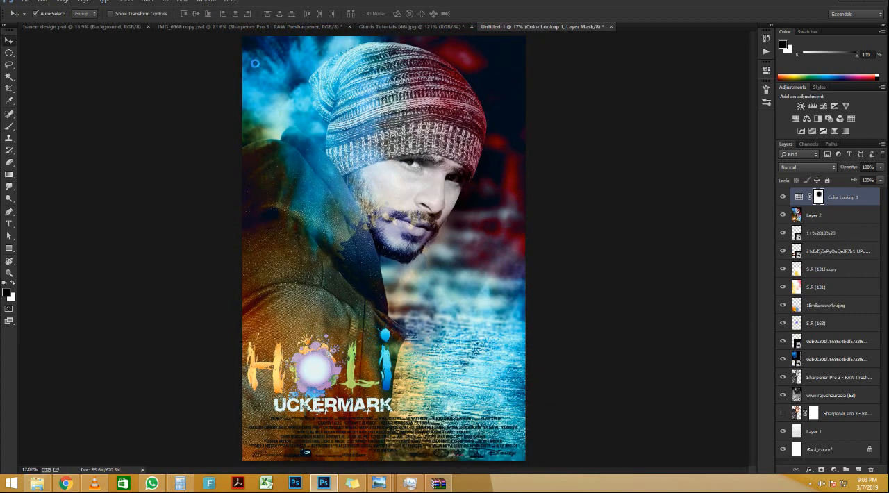
Step: Stamp all visible layers into a new layer on top and open it in the Camera Raw Filter
key("ctrl+shift+alt+n")
key("ctrl+shift+alt+e")
left_click(145, 3)
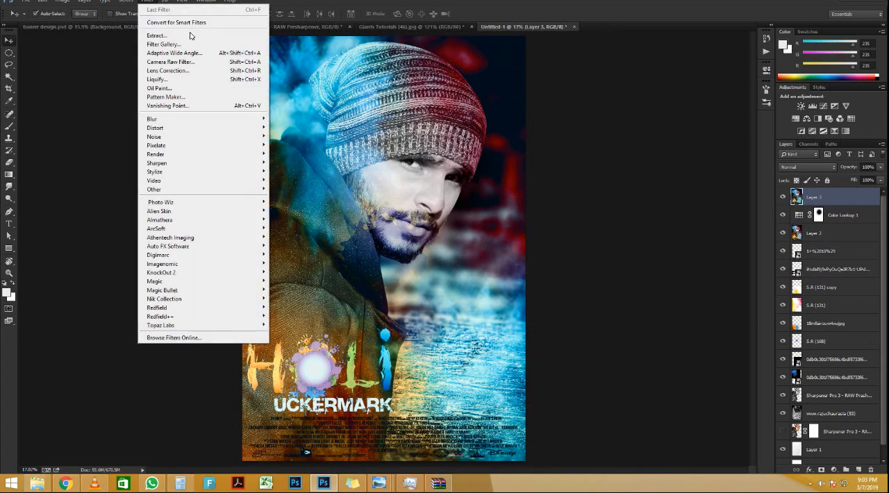
left_click(196, 67)
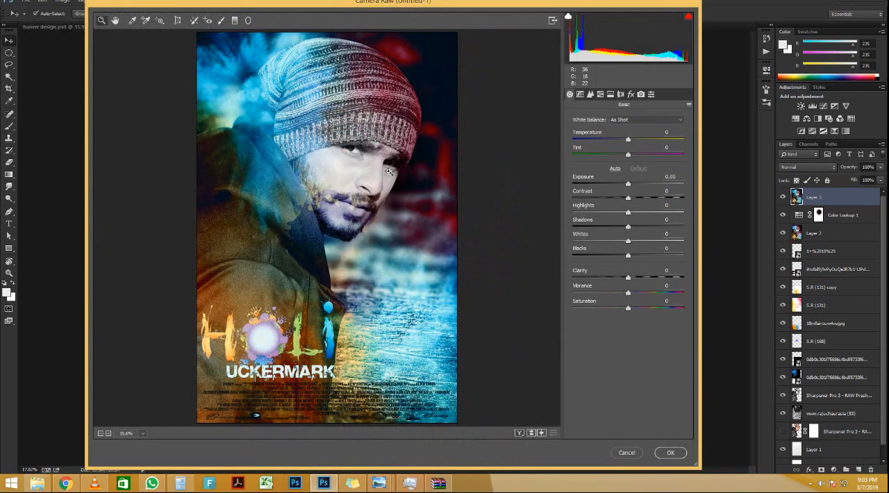
Step: Set Temperature -2, Tint +20, Exposure -0.40, Contrast +5, Shadows -4, Whites +13, Blacks +13, Clarity +37 and Vibrance +10 in Camera Raw
left_click(389, 172)
left_click(389, 174)
left_click(395, 226)
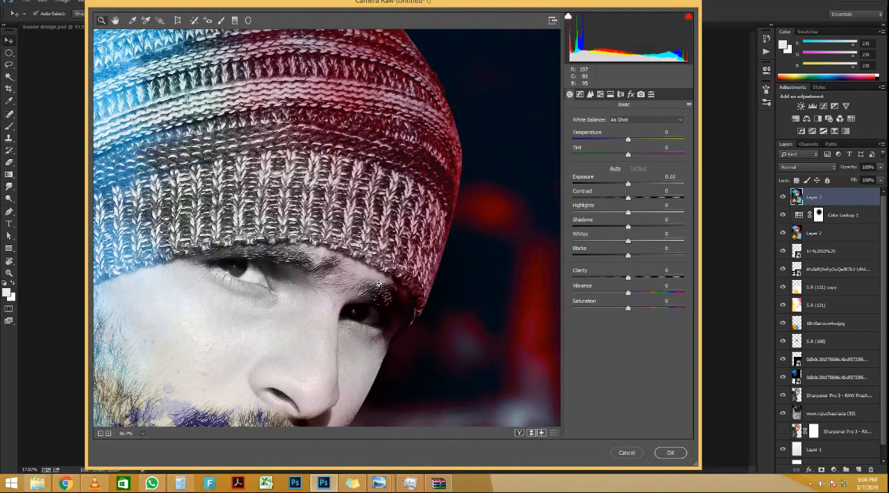
left_click(381, 283)
left_click(342, 299)
key("ctrl+0")
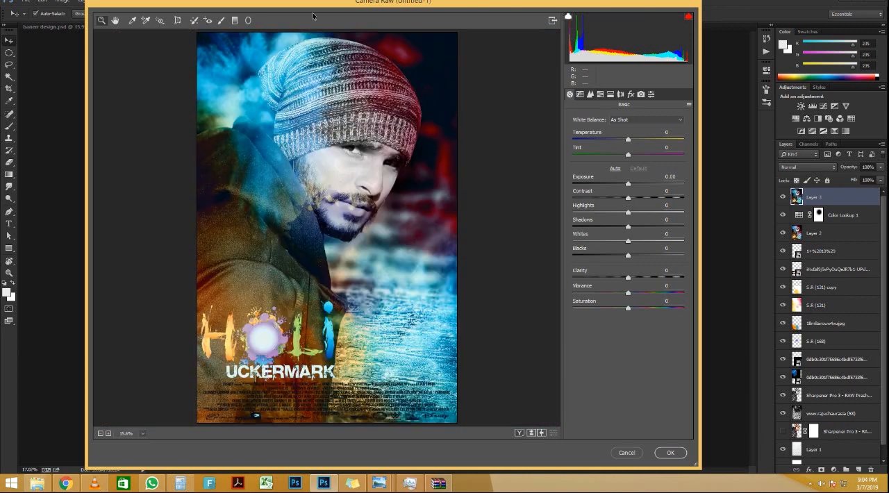
left_click_drag(320, 9, 278, 7)
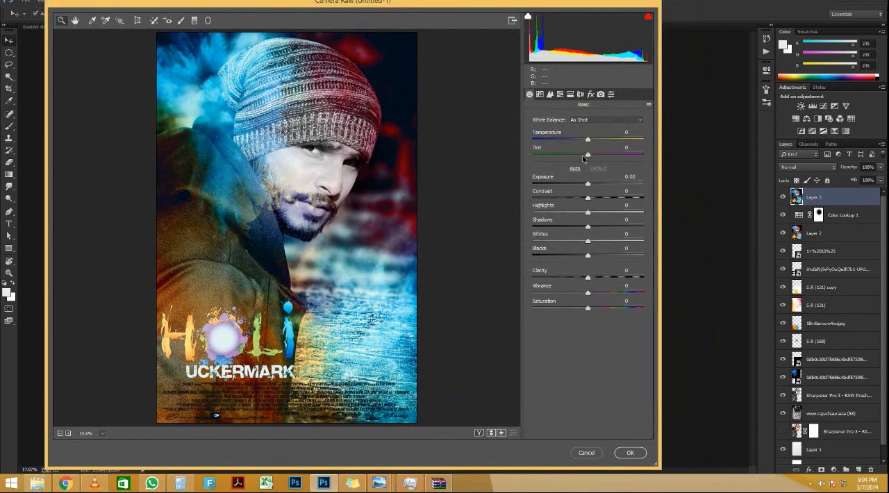
left_click_drag(587, 140, 594, 295)
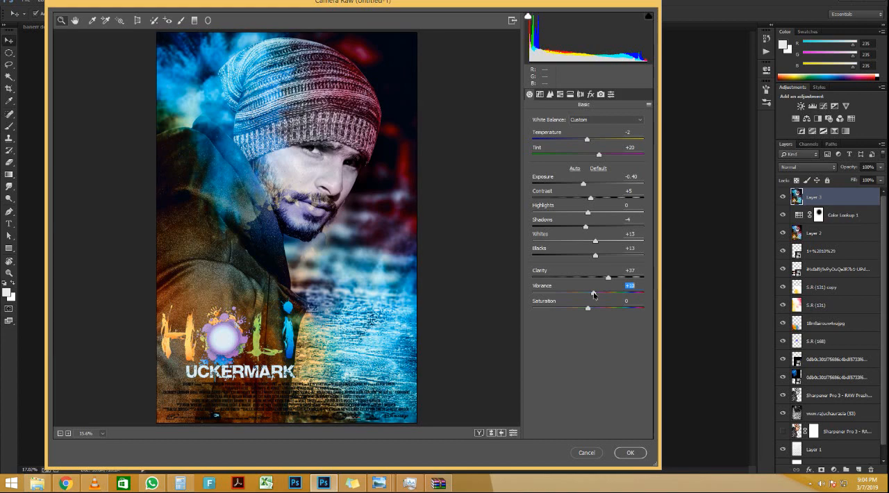
left_click(591, 310)
Step: Add luminance noise reduction, set the Post Crop Vignetting amount to +9, apply the Camera Raw Filter and check the face
left_click(550, 95)
left_click_drag(541, 211, 569, 210)
left_click(560, 95)
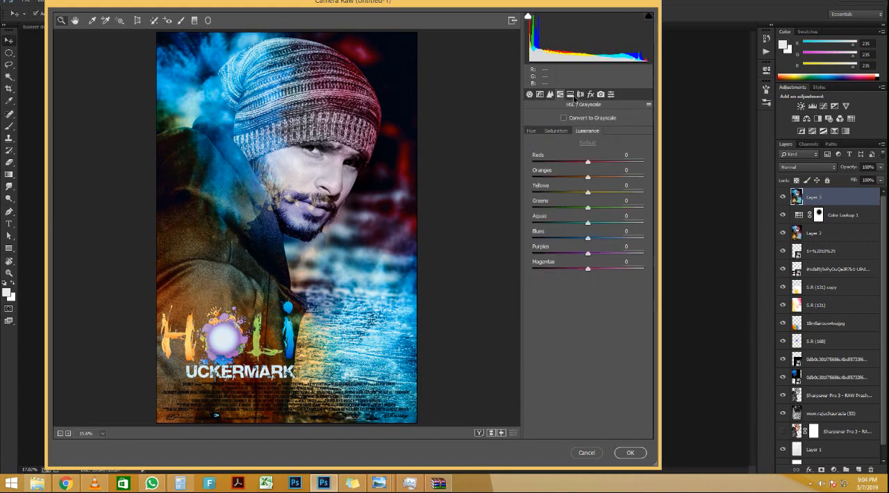
left_click(590, 95)
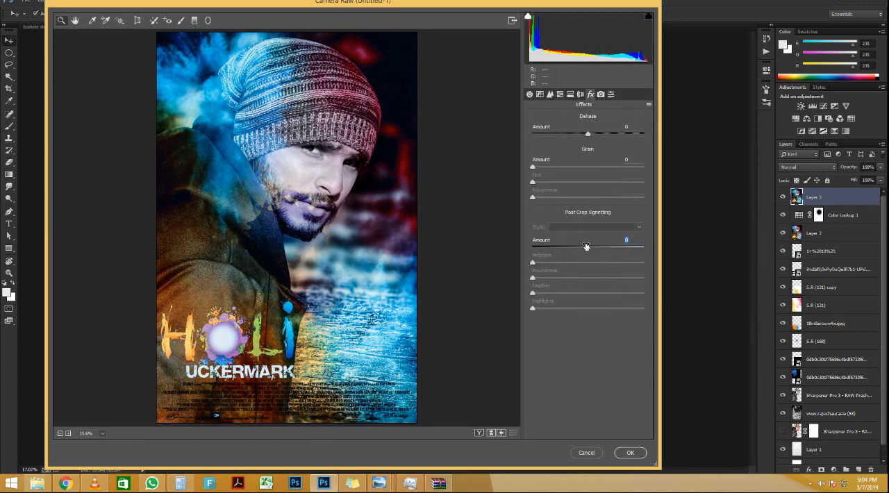
mouse_move(587, 247)
left_mouse_down()
mouse_move(570, 248)
mouse_move(613, 251)
mouse_move(590, 249)
left_mouse_up()
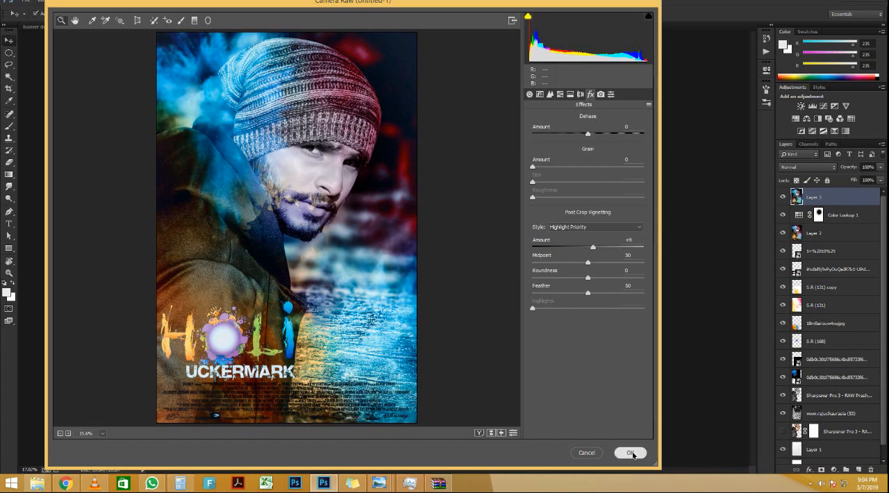
left_click(630, 453)
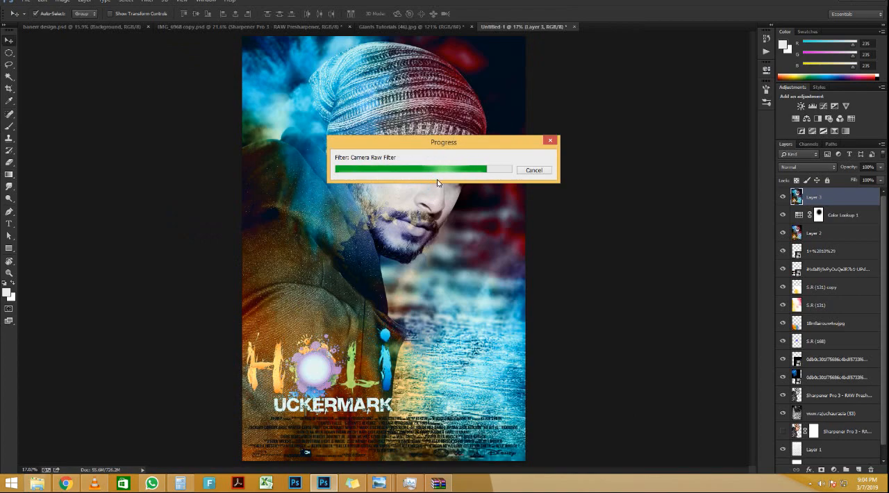
scroll(438, 181, "down", 4)
scroll(438, 180, "up", 6)
scroll(438, 182, "up", 6)
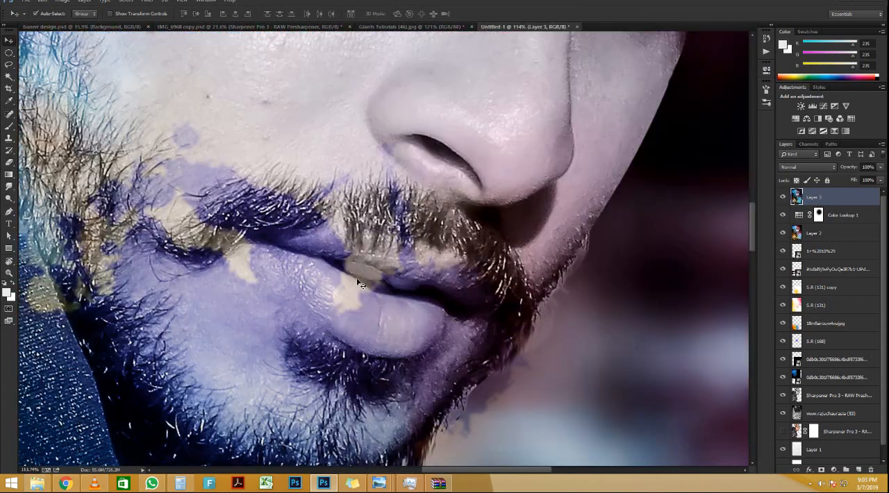
scroll(362, 284, "down", 8)
scroll(362, 272, "up", 2)
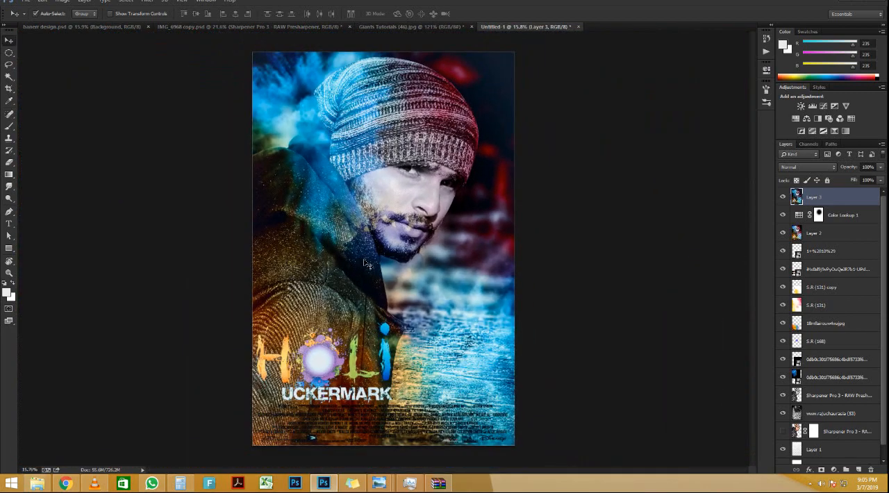
Step: Add a text layer reading the editor's full name followed by "Photoshop Editor" across the poster below the face
key("t")
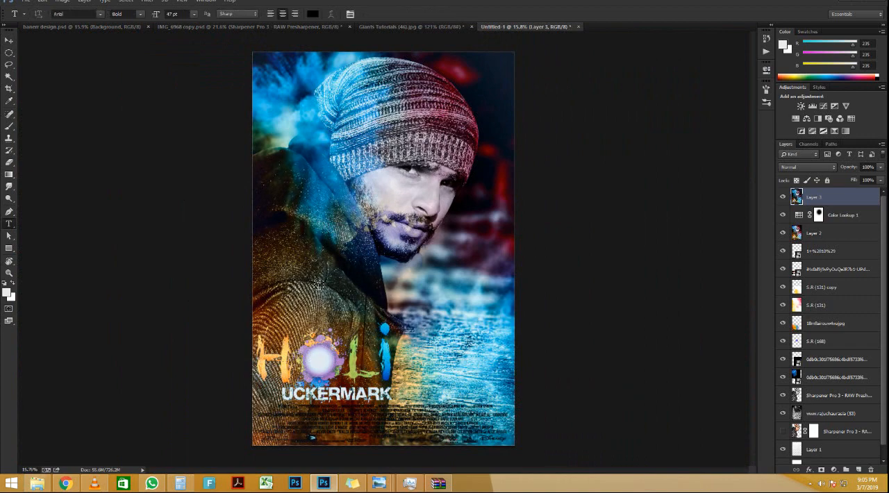
left_click(429, 338)
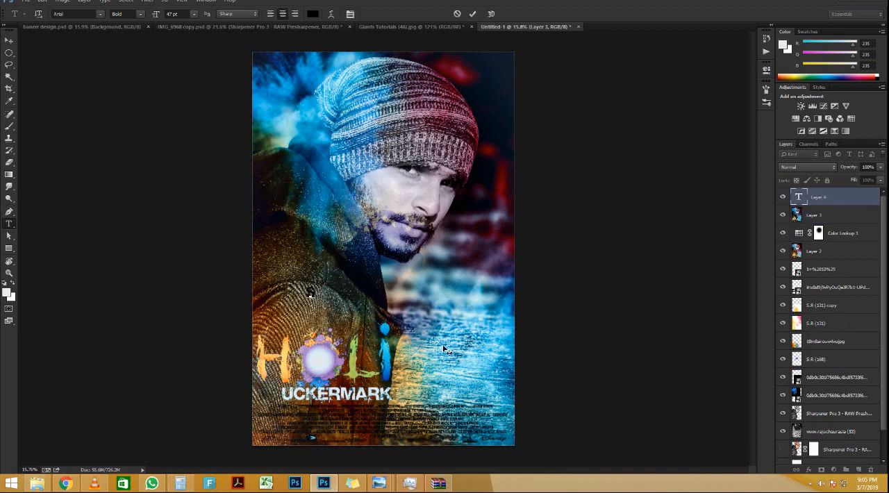
type("Shivam Kum")
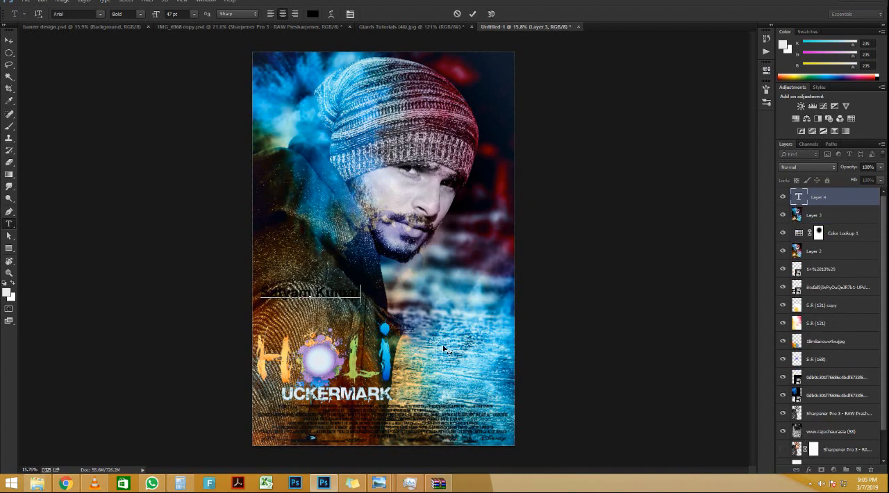
type("ar Photoshop ed")
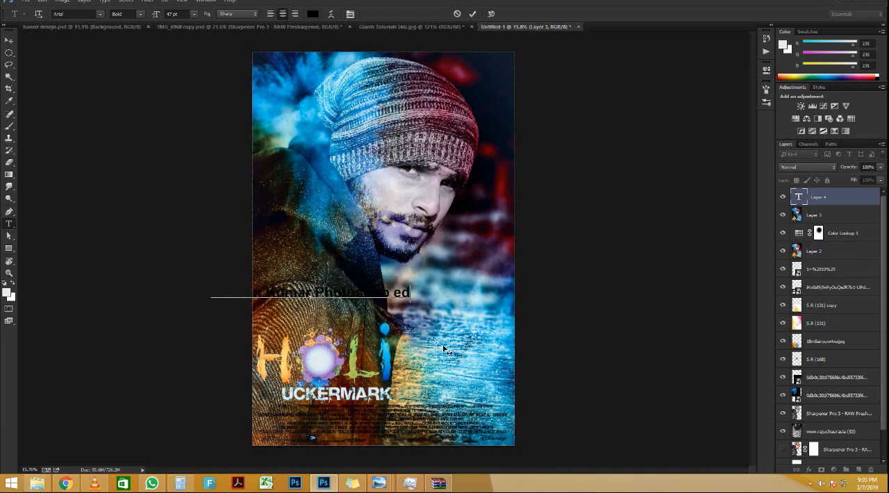
type("i")
key("BackSpace")
key("BackSpace")
key("BackSpace")
type("Edito")
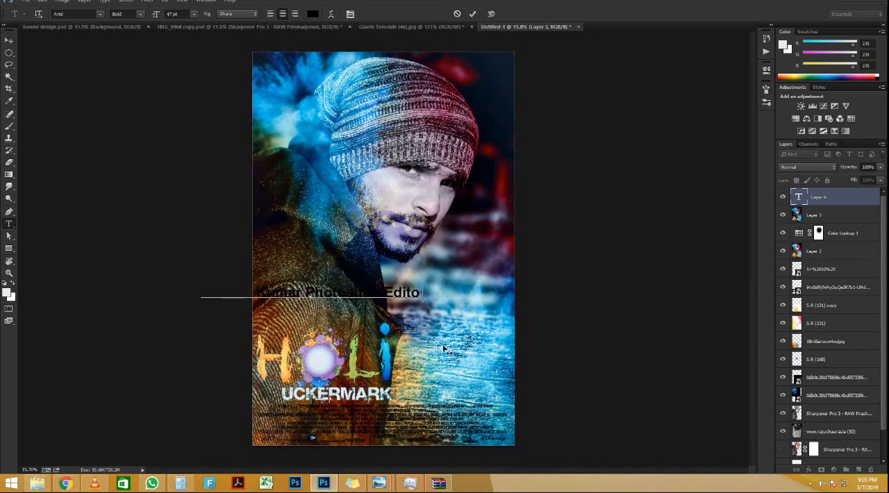
type("r")
left_click_drag(362, 326, 469, 321)
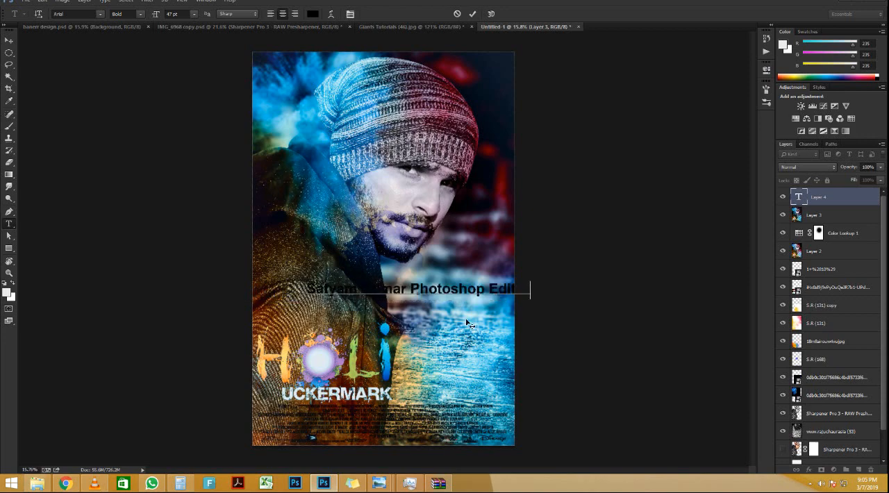
left_click(473, 13)
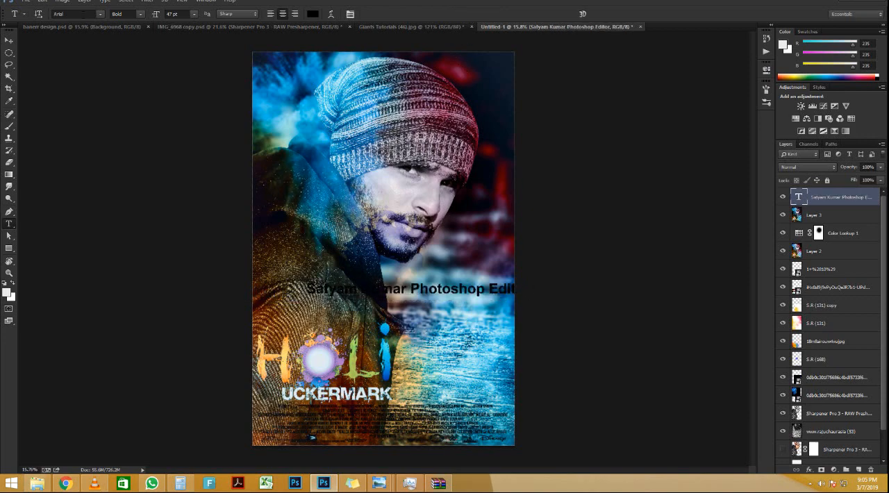
Step: Change the editor credit's font from Arial to a thin handwritten signature script
left_click(84, 13)
key("Down")
key("Down")
key("Down")
key("Down")
key("Down")
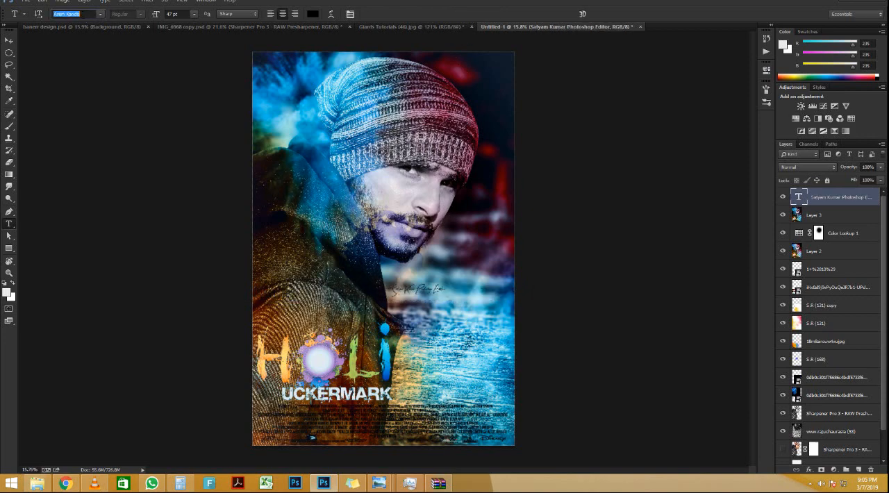
key("Down")
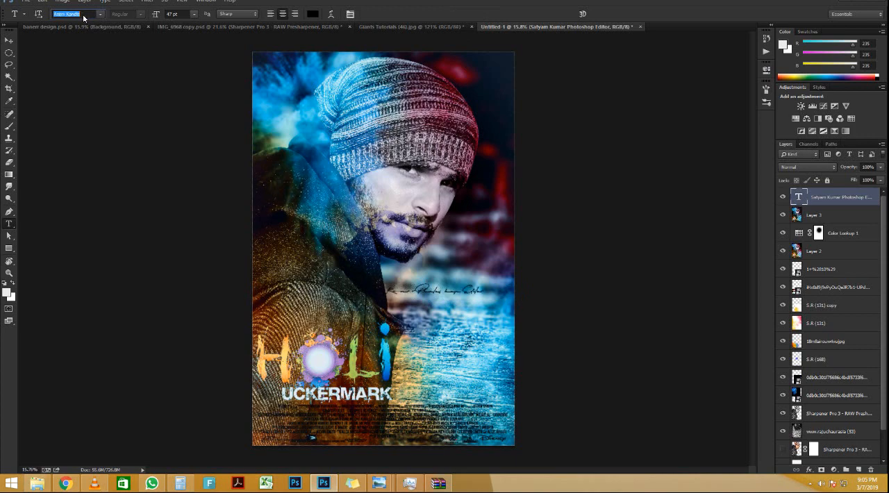
key("Return")
Step: Move the signature credit beneath the man's chin so that it ends at the poster's right edge
key("v")
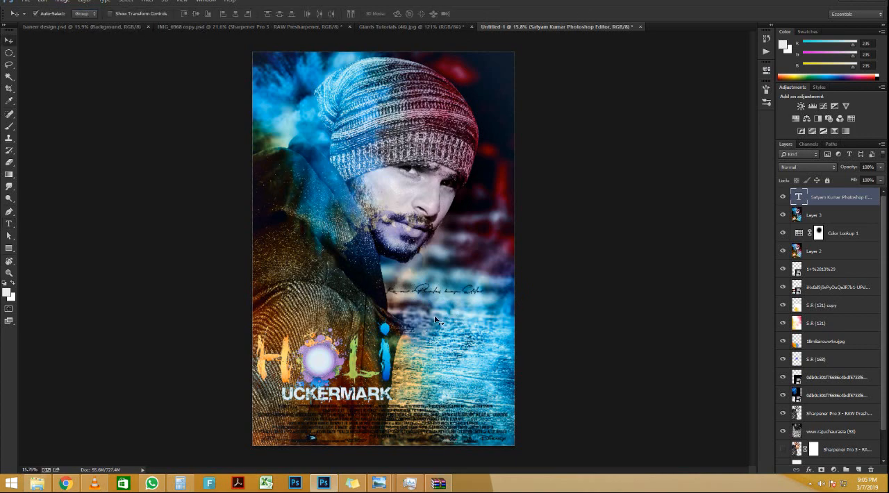
left_click_drag(437, 296, 475, 278)
scroll(481, 278, "up", 3)
scroll(480, 278, "up", 4)
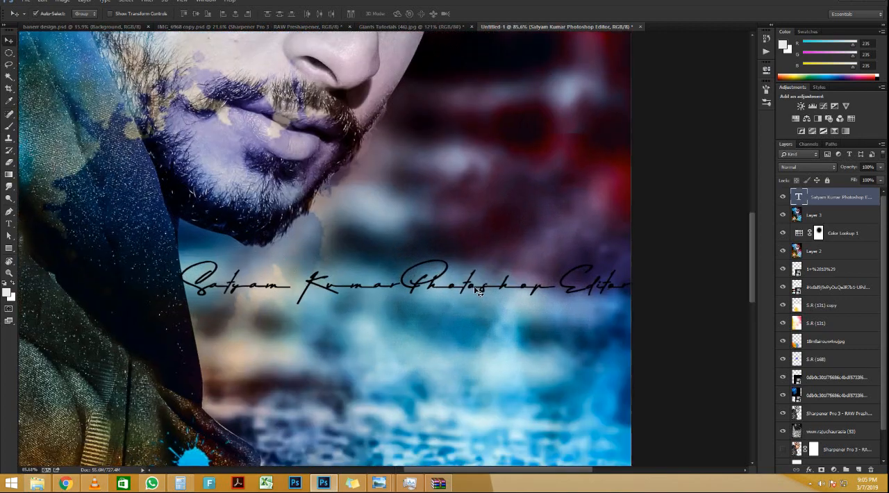
scroll(479, 285, "down", 4)
scroll(476, 293, "down", 5)
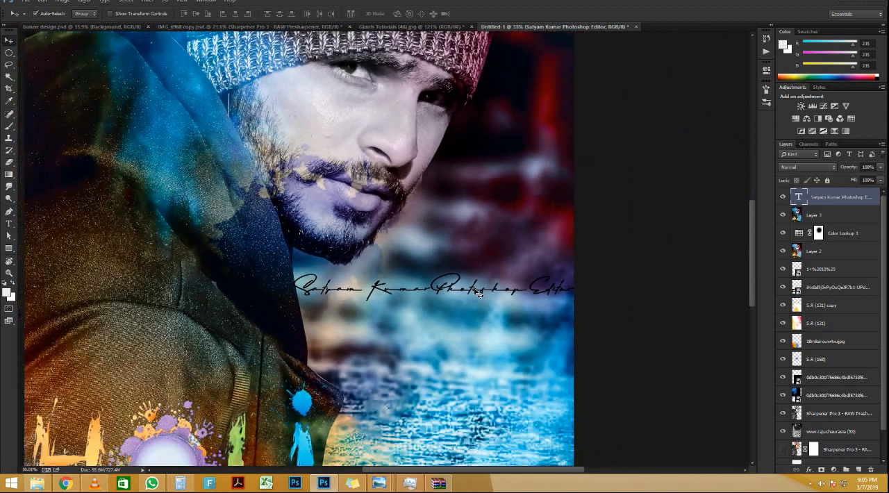
Step: Add a Drop Shadow layer style to the signature credit and reposition the shadow to a 165° angle
scroll(476, 292, "up", 1)
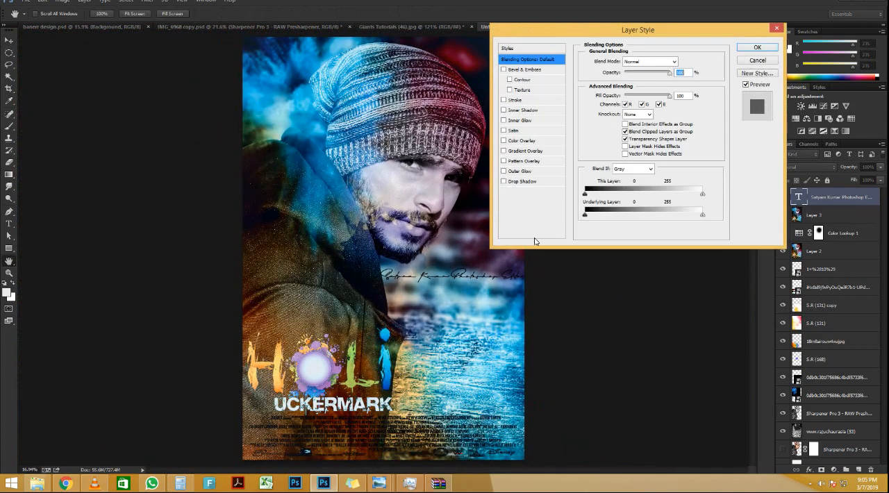
left_click(522, 181)
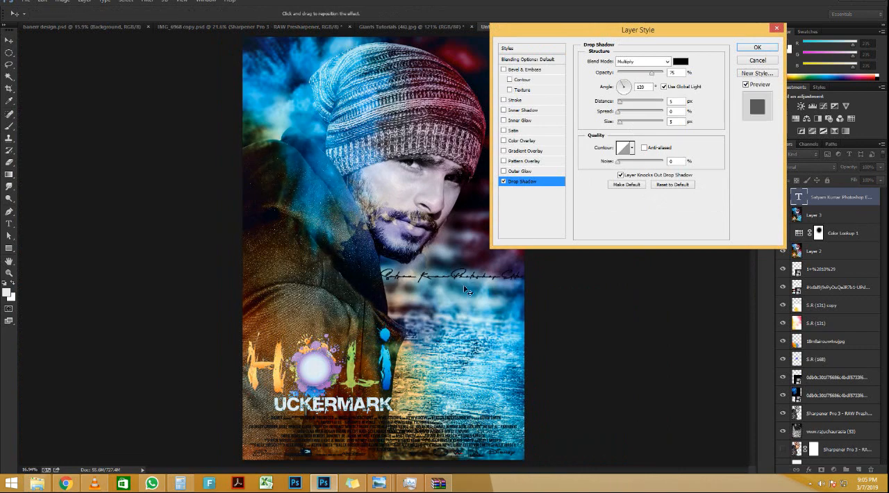
left_click_drag(467, 288, 471, 278)
Step: Try the Inner Glow, Inner Shadow and Stroke effects on the signature credit, switching each one off again
left_click(522, 120)
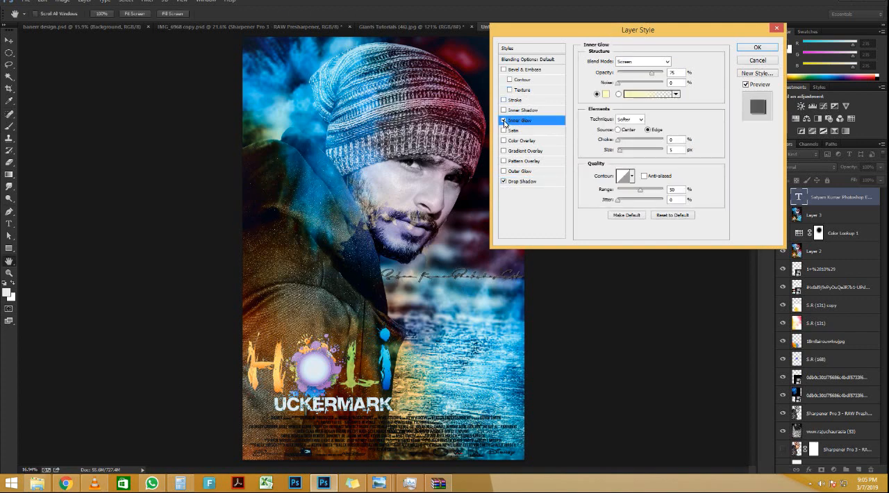
left_click(504, 121)
left_click(504, 110)
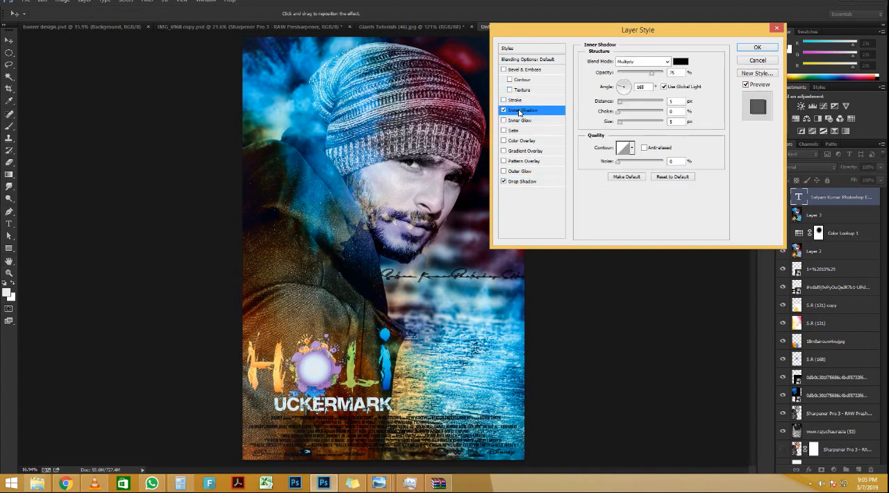
left_click(503, 110)
left_click(504, 100)
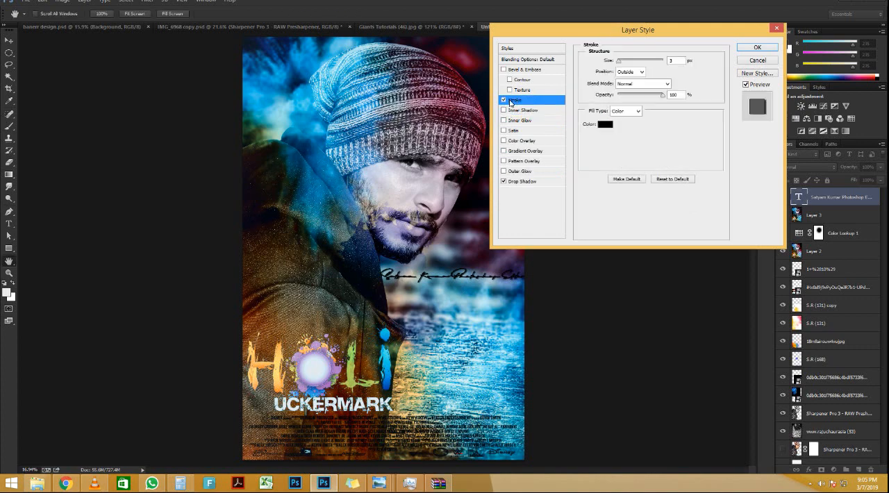
left_click(504, 101)
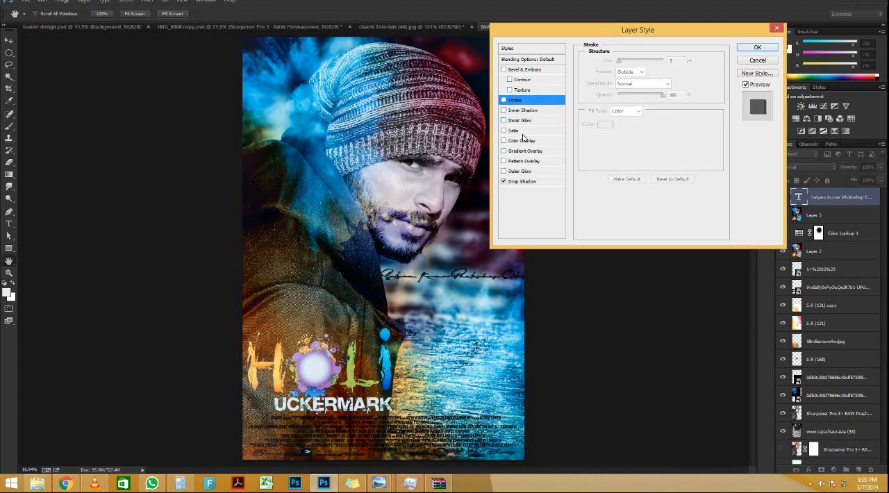
Step: Give the signature credit a white (ffffff) Color Overlay, apply the layer style and check the lettering on the poster
left_click(524, 141)
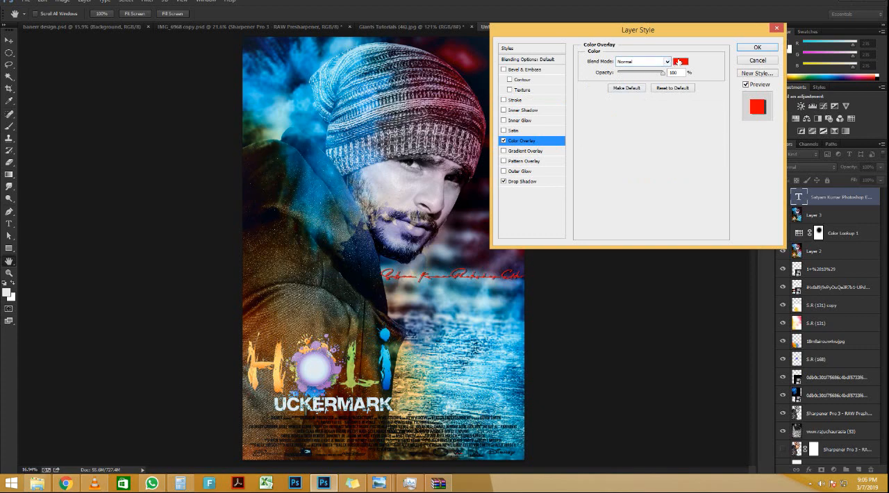
left_click(680, 62)
left_click(225, 159)
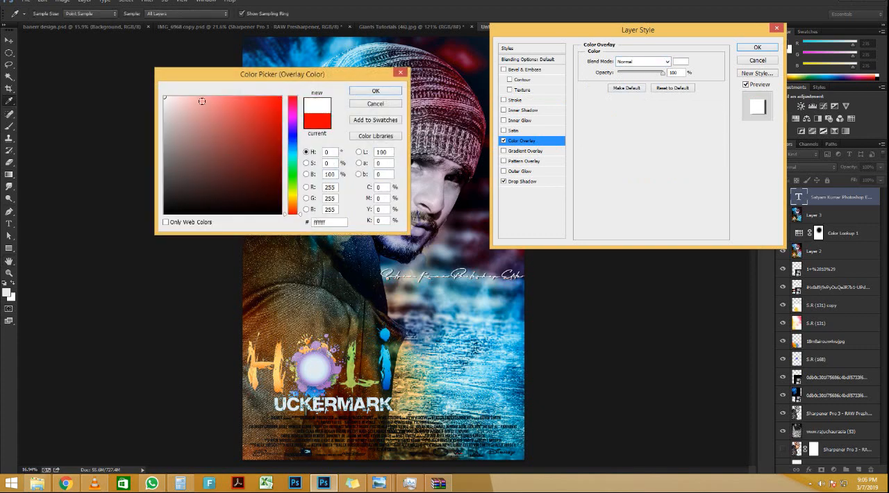
left_click(375, 93)
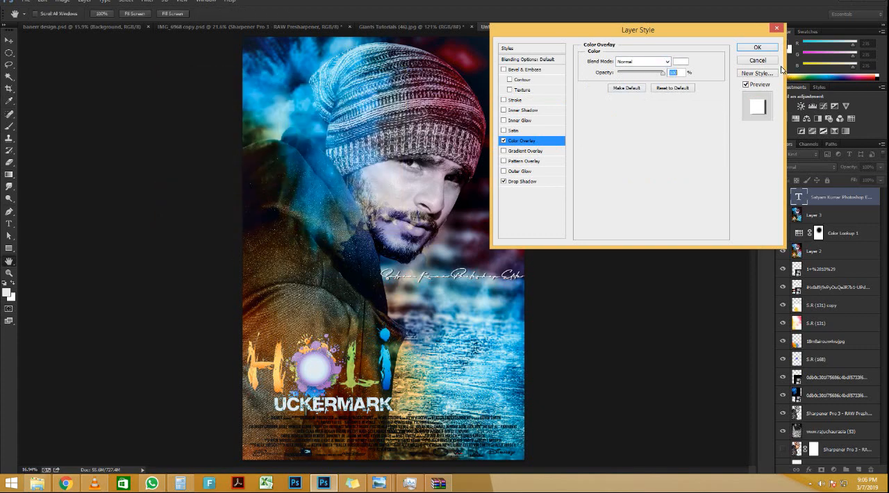
left_click(756, 47)
key("v")
scroll(430, 293, "up", 4)
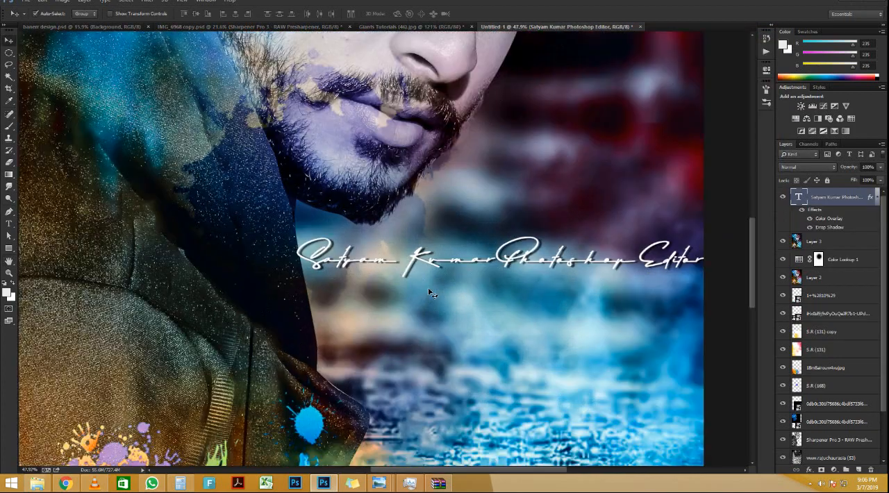
scroll(433, 294, "down", 3)
scroll(490, 276, "up", 2)
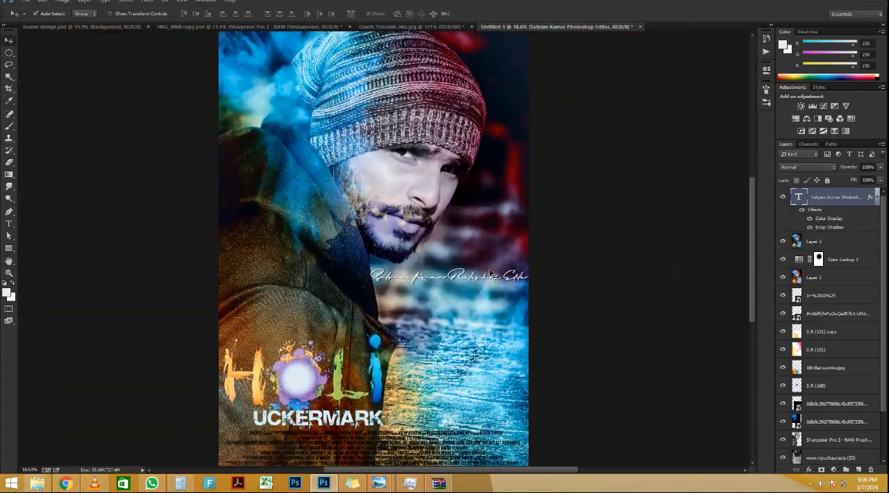